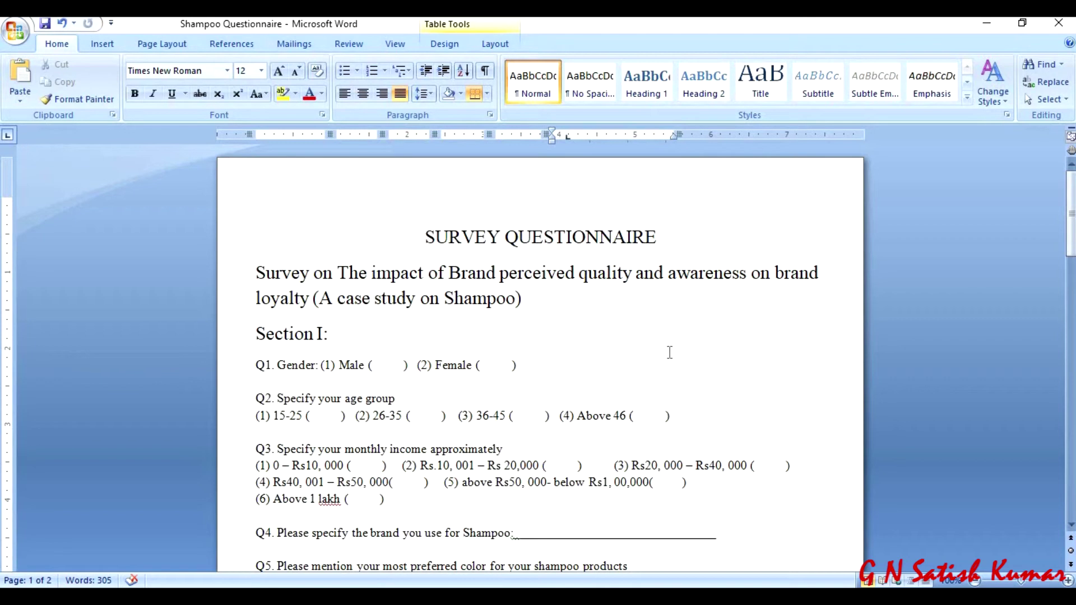
click(669, 352)
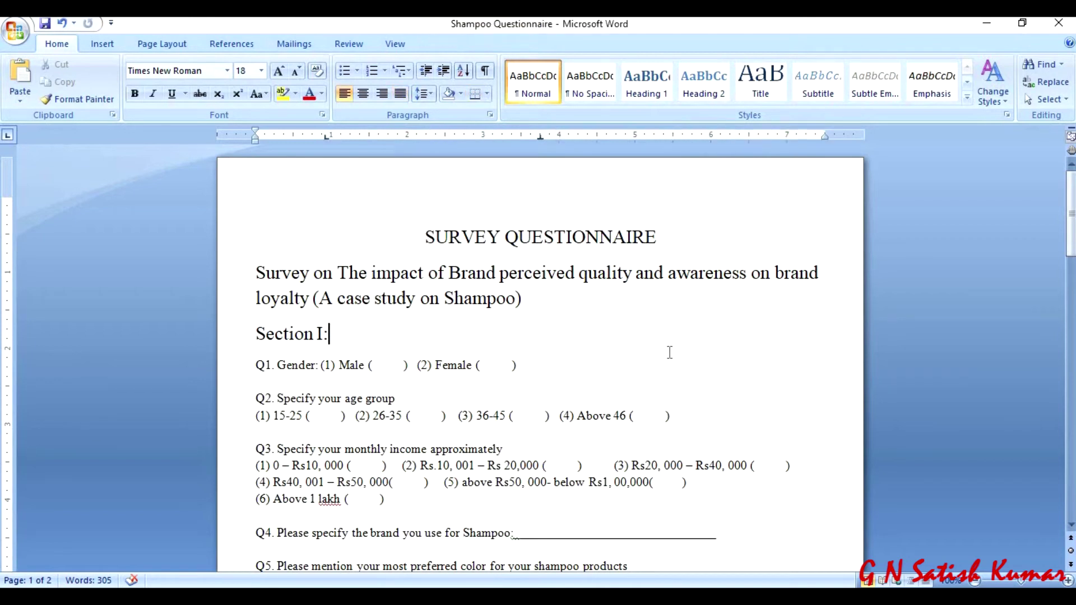
scroll(664, 356, down, 3)
scroll(664, 356, down, 3)
scroll(661, 361, down, 3)
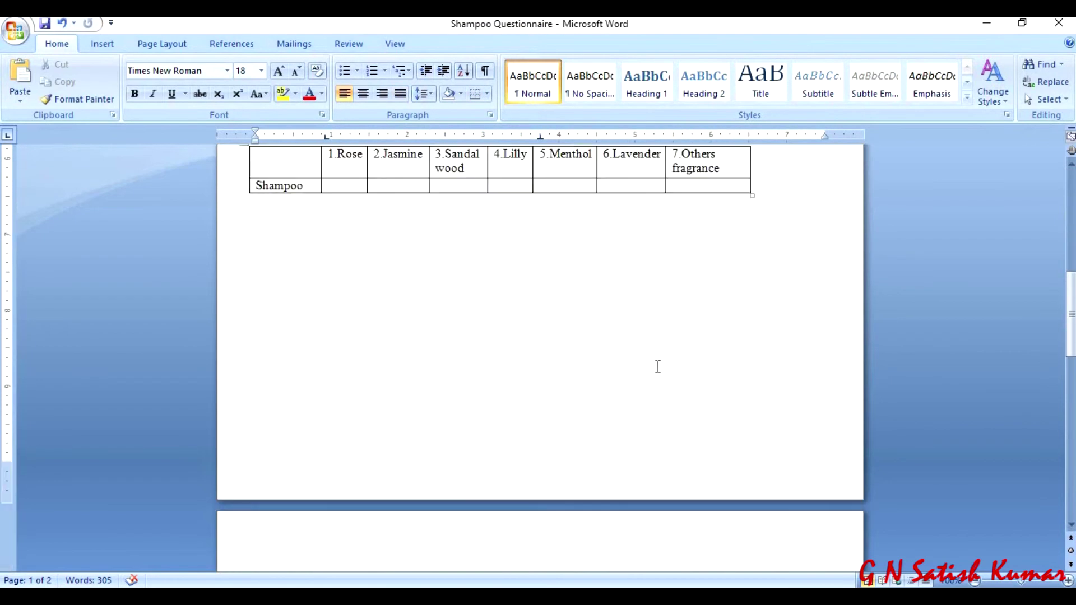
scroll(655, 365, down, 4)
scroll(659, 367, down, 2)
scroll(659, 366, down, 2)
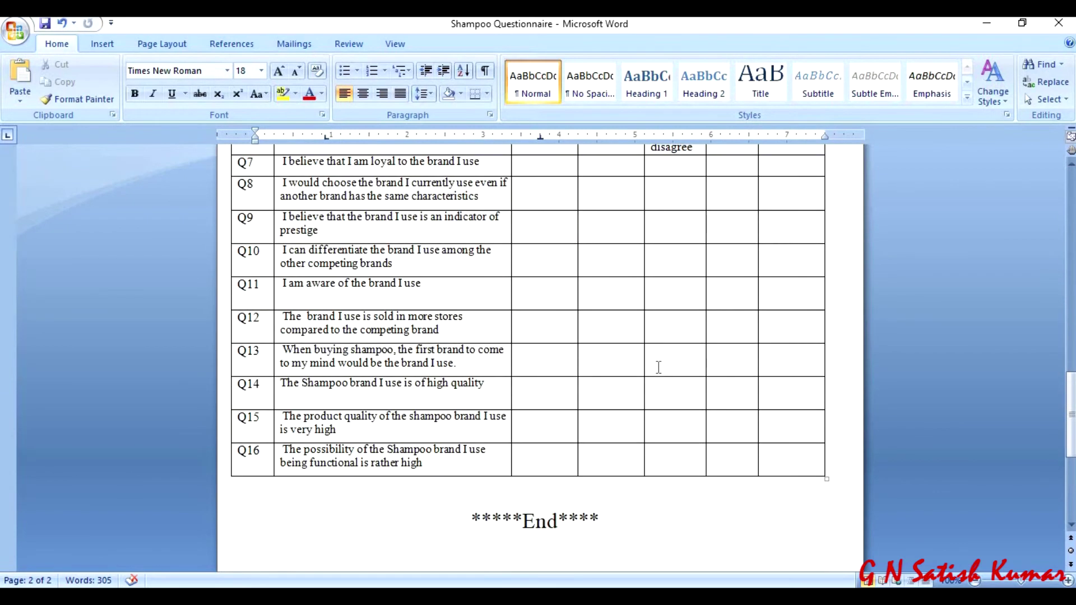
scroll(658, 367, up, 4)
scroll(657, 366, up, 4)
scroll(656, 365, up, 6)
scroll(659, 364, up, 3)
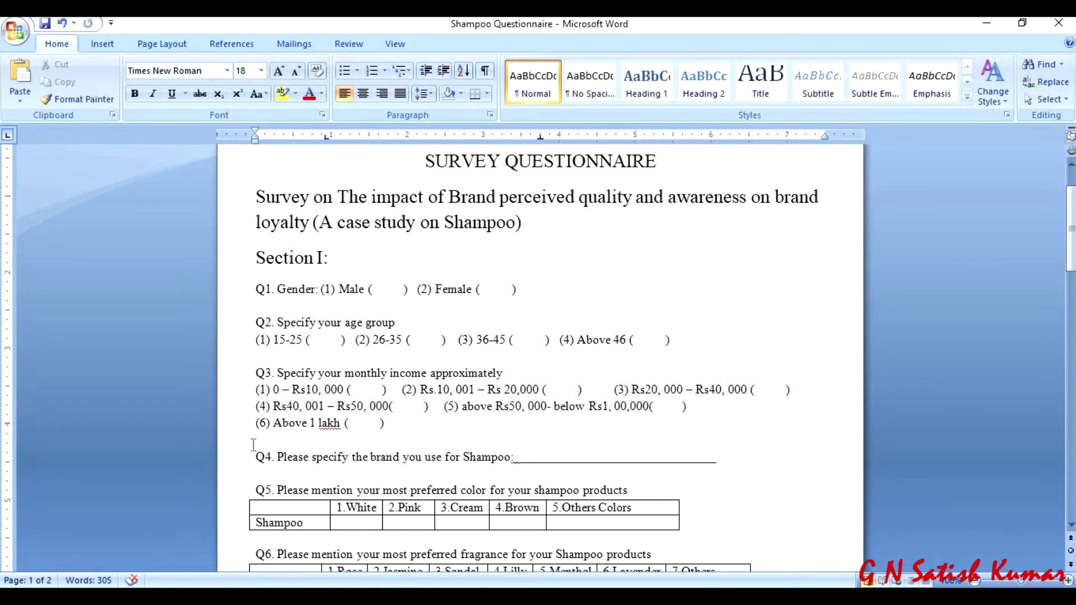
scroll(339, 401, down, 5)
scroll(339, 401, down, 4)
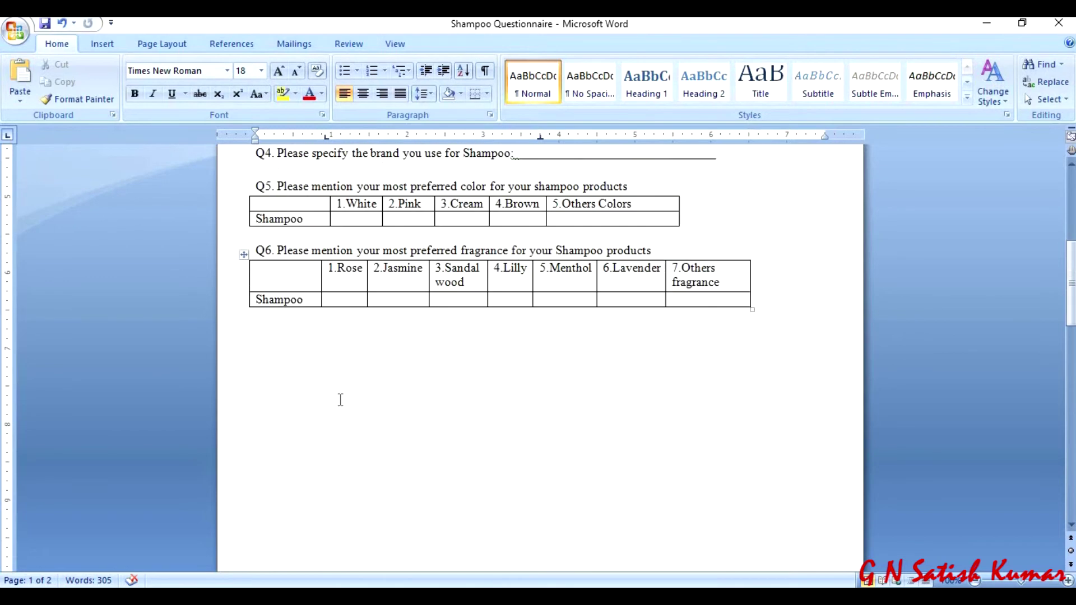
scroll(340, 402, down, 4)
scroll(340, 403, up, 5)
scroll(339, 401, up, 10)
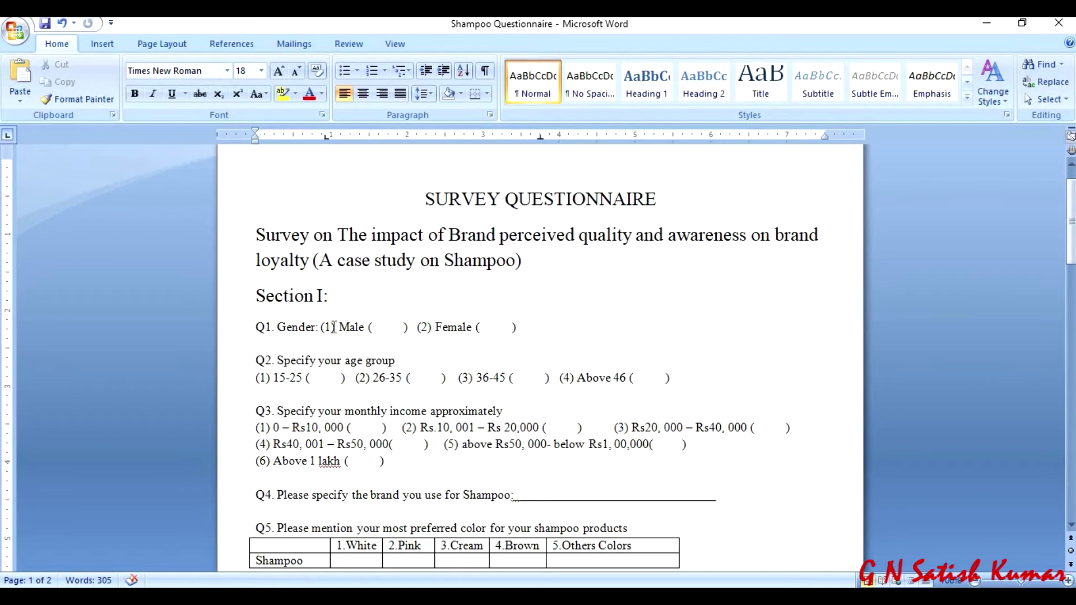
click(333, 327)
click(432, 329)
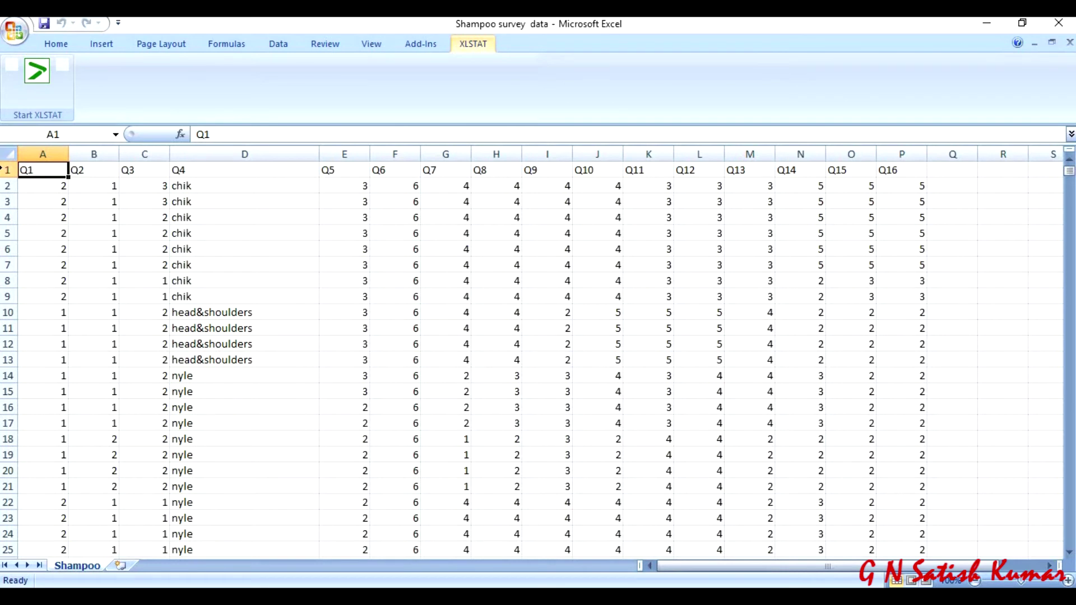
Inspect the Excel header row of Q1–Q16 across columns A to P and the first respondent row
click(10, 169)
click(25, 169)
click(84, 170)
click(148, 170)
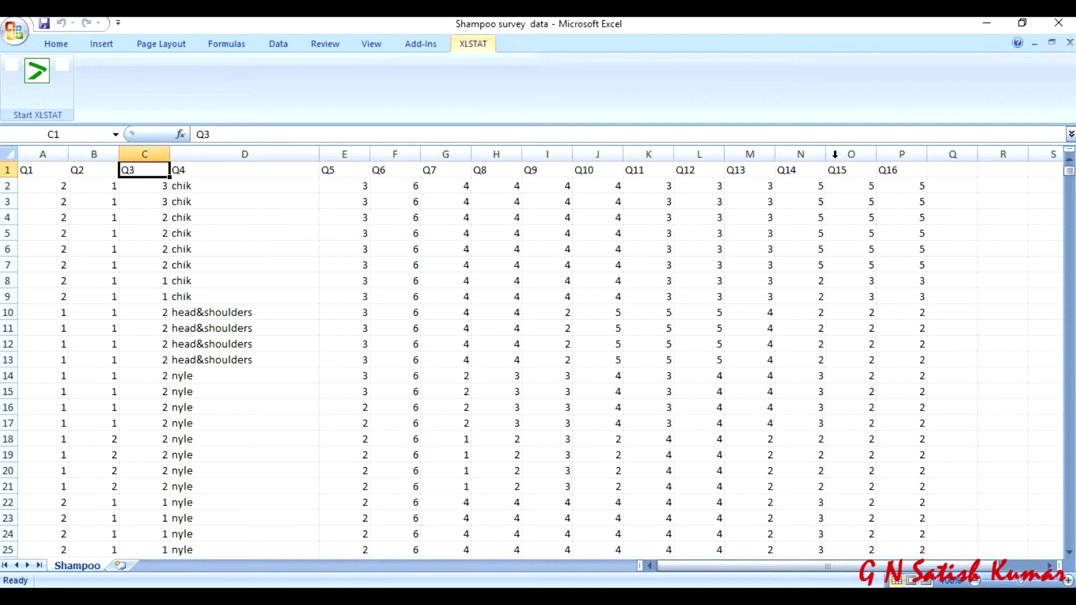
click(911, 174)
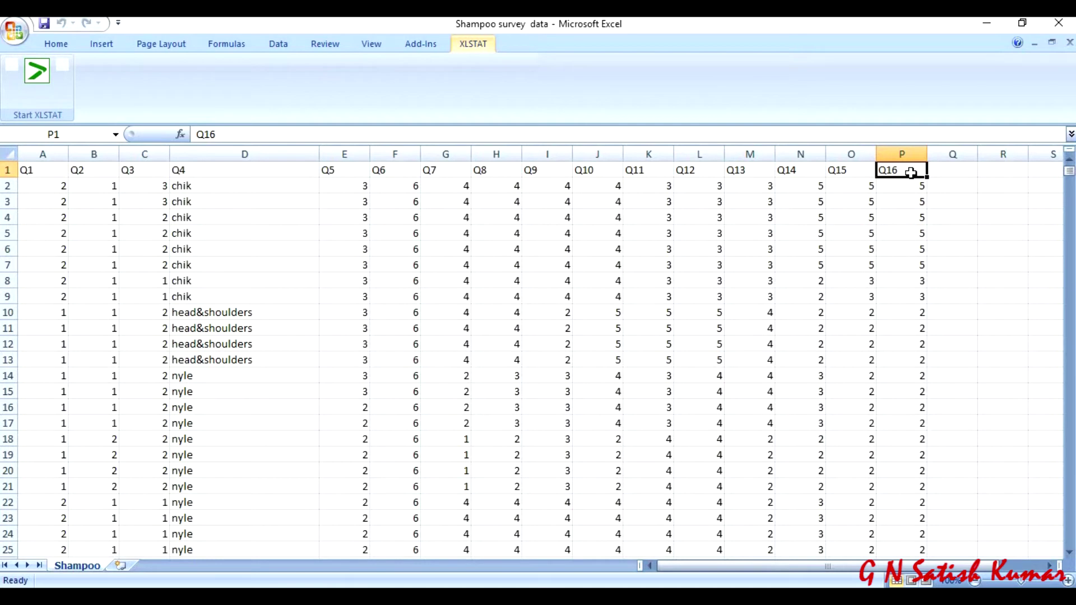
click(7, 187)
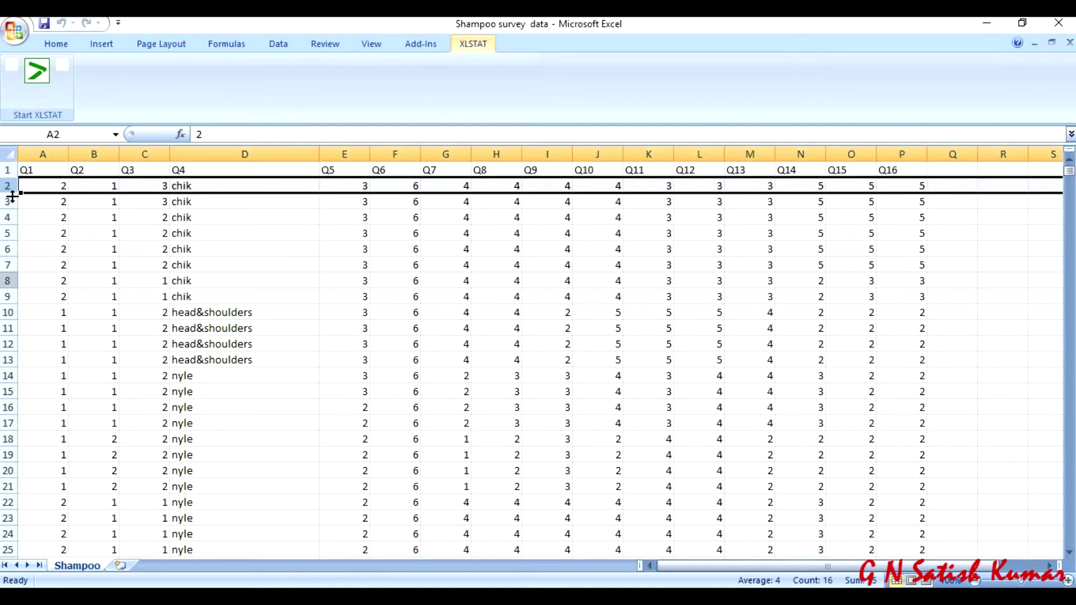
Check the responses run down to row 101, select the Q1 column, then minimise Excel
scroll(99, 226, down, 4)
scroll(99, 226, down, 9)
scroll(99, 225, down, 12)
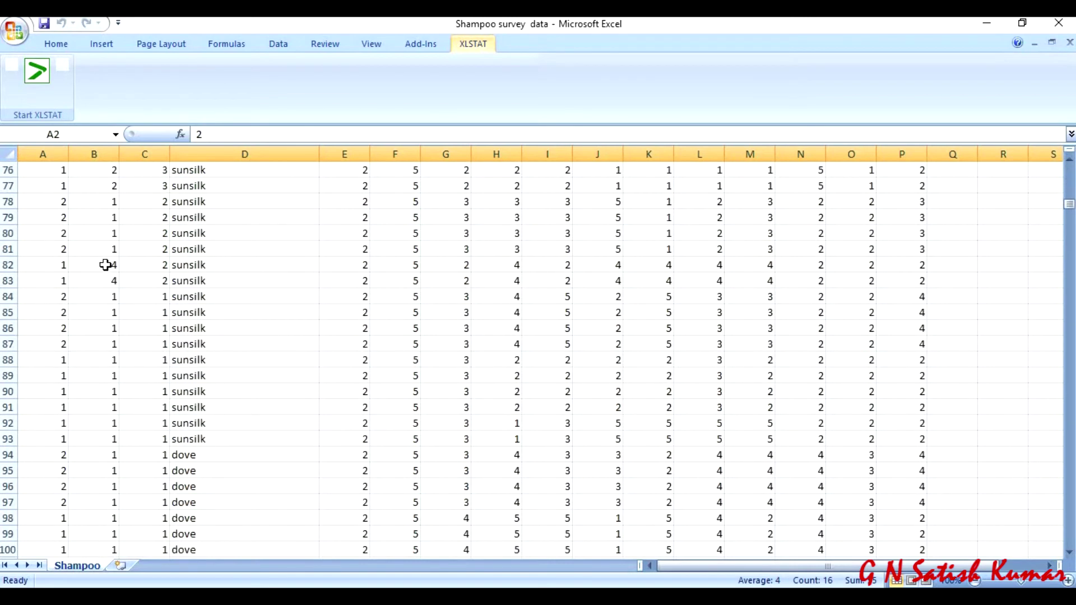
scroll(105, 261, down, 5)
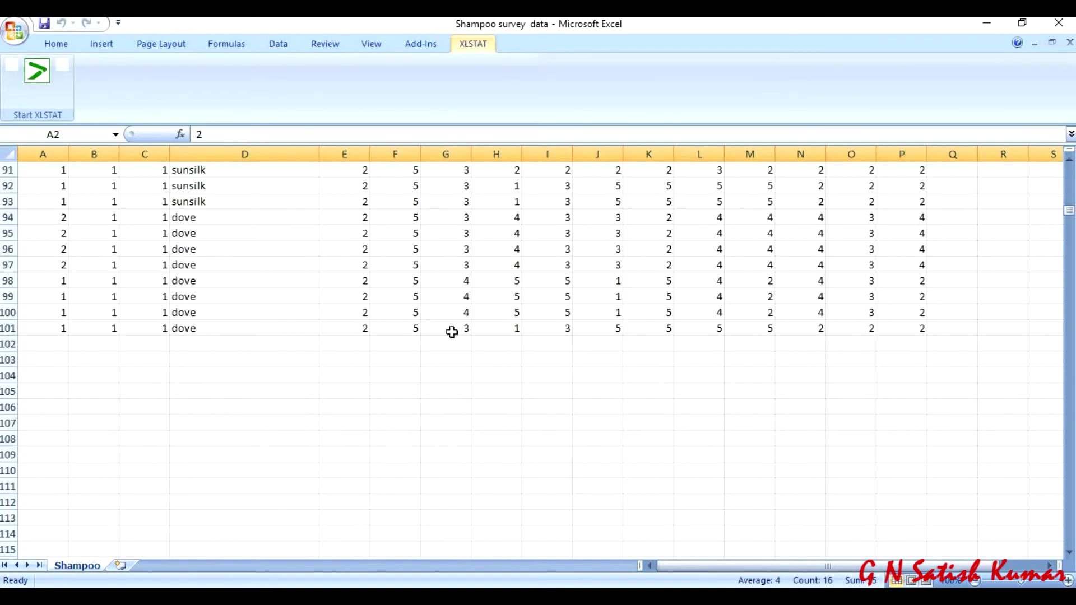
scroll(452, 332, up, 4)
scroll(451, 332, up, 9)
scroll(452, 332, up, 6)
scroll(452, 332, up, 9)
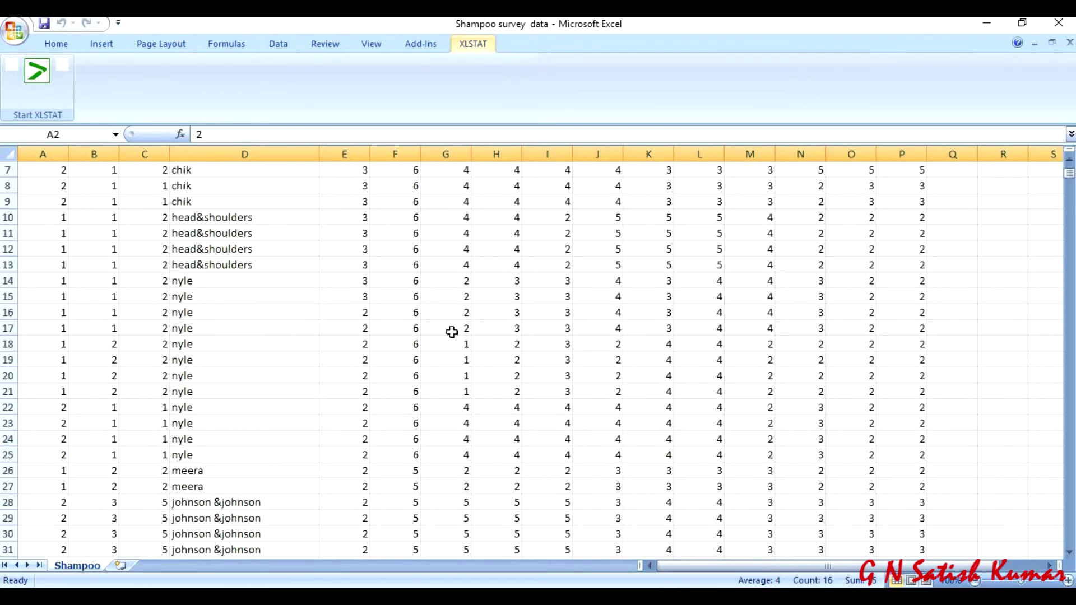
scroll(452, 332, up, 3)
click(46, 149)
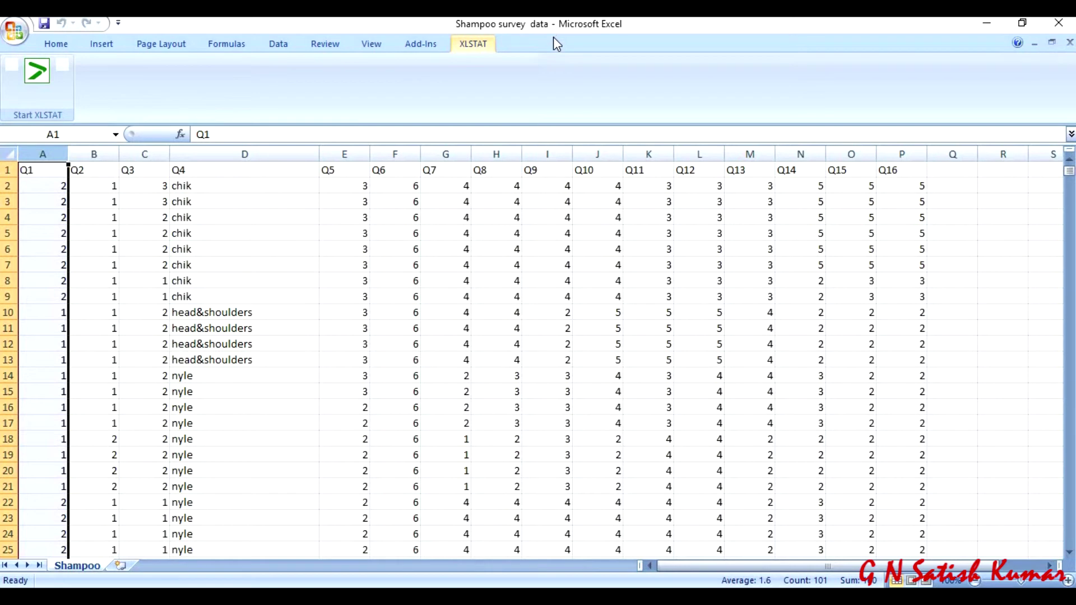
click(987, 25)
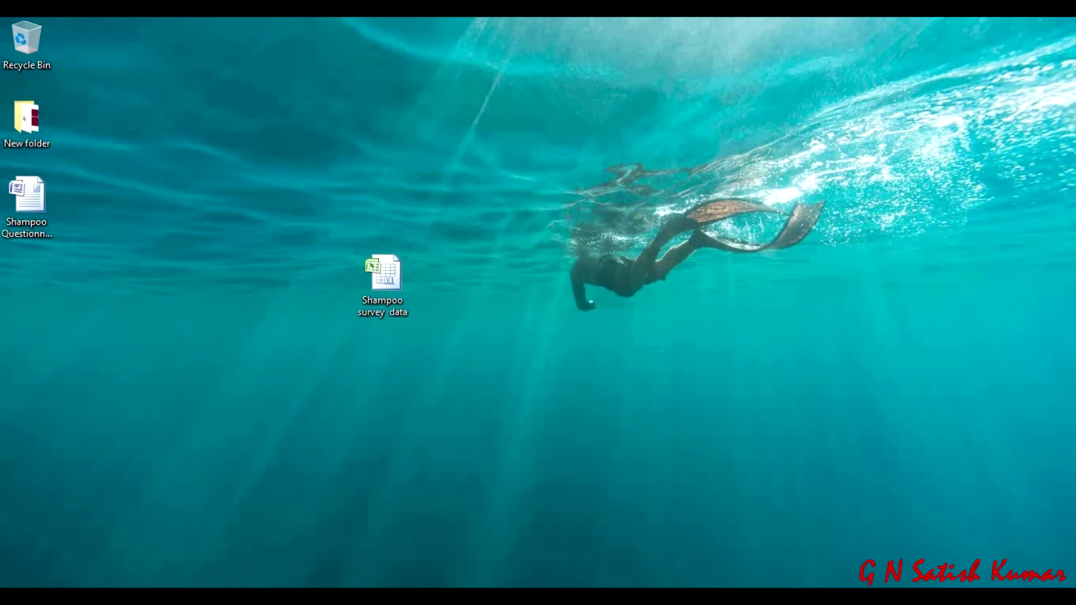
Launch IBM SPSS Statistics from the Windows Start menu
key(super)
click(156, 194)
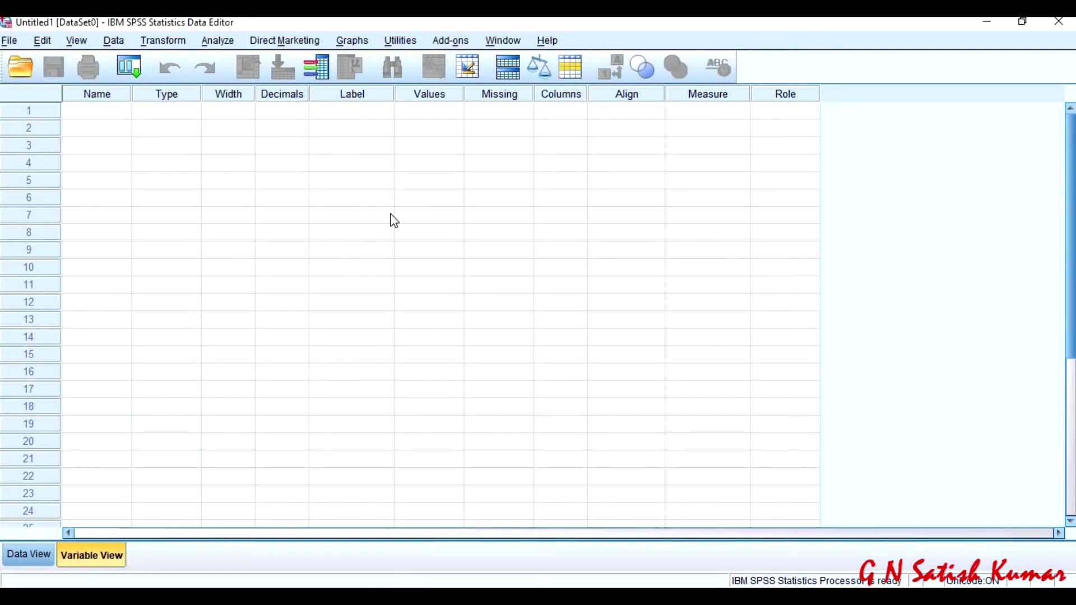
Switch the empty SPSS dataset between Variable View and Data View, ending on Data View
click(38, 553)
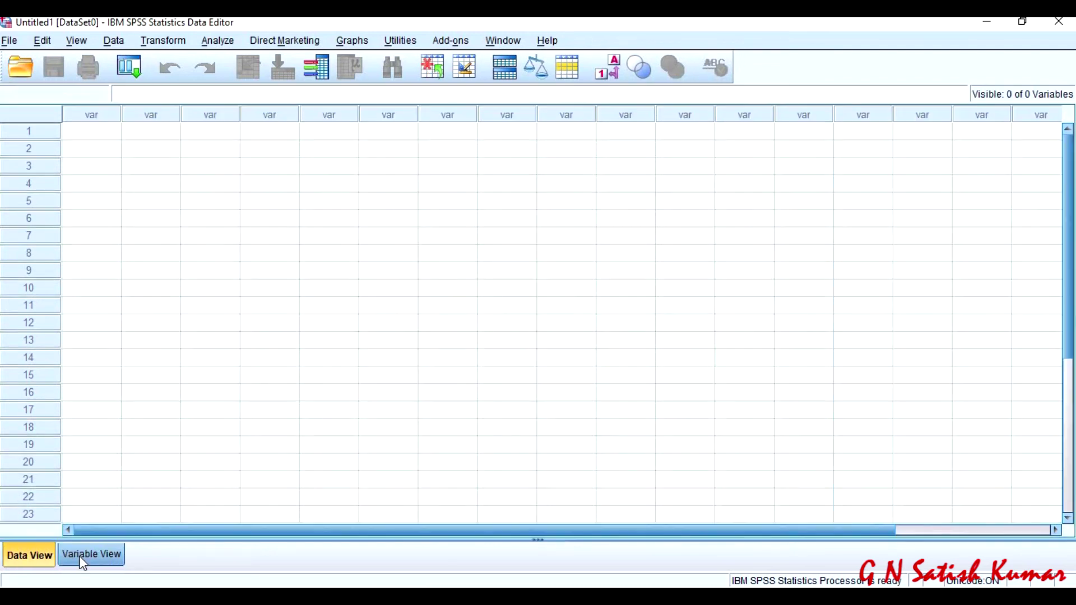
click(79, 555)
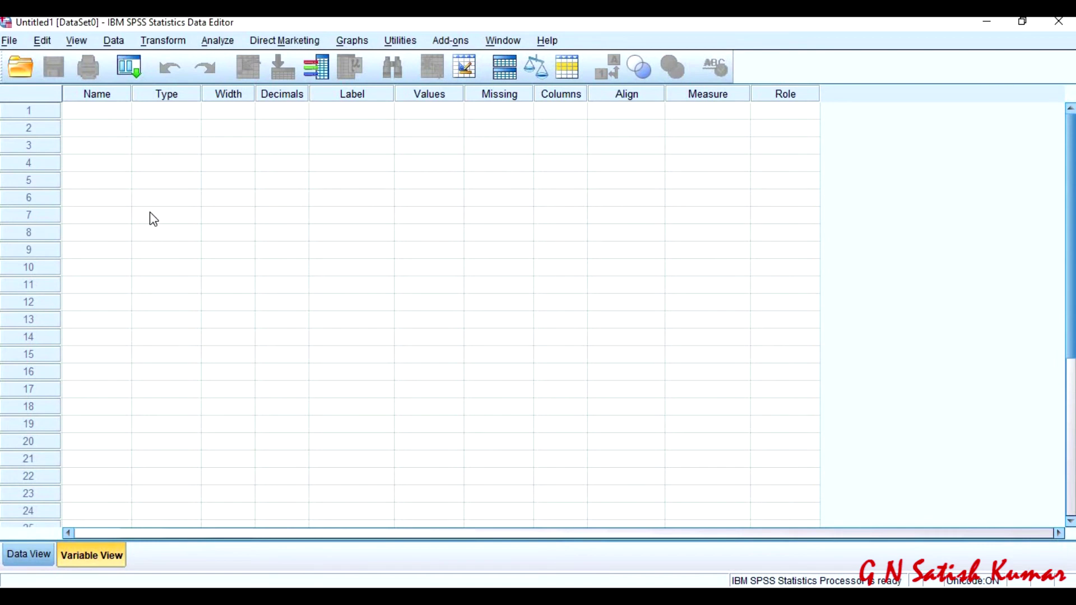
click(17, 554)
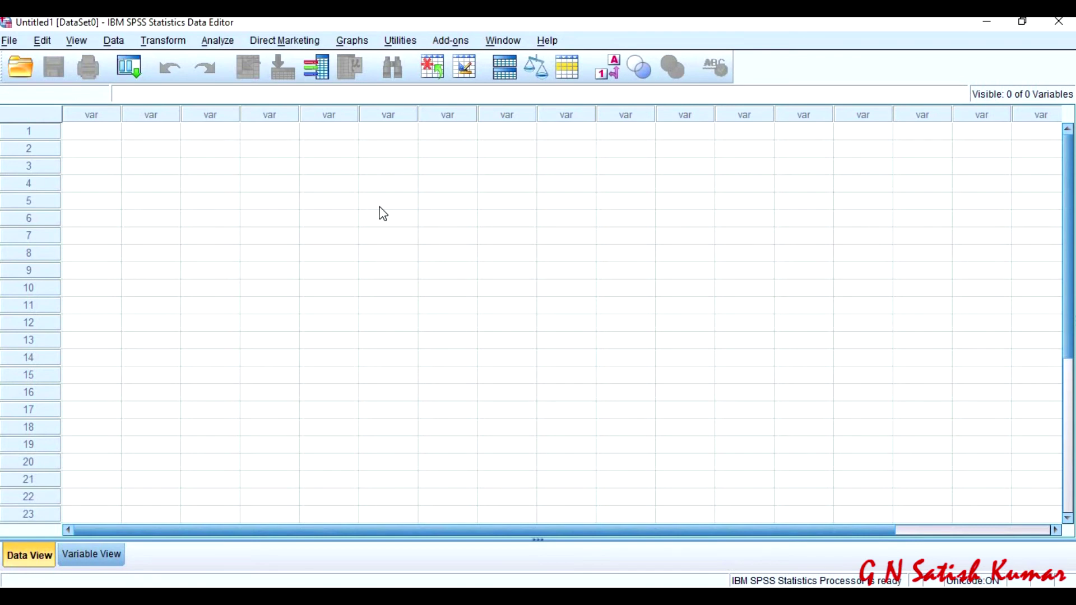
click(18, 76)
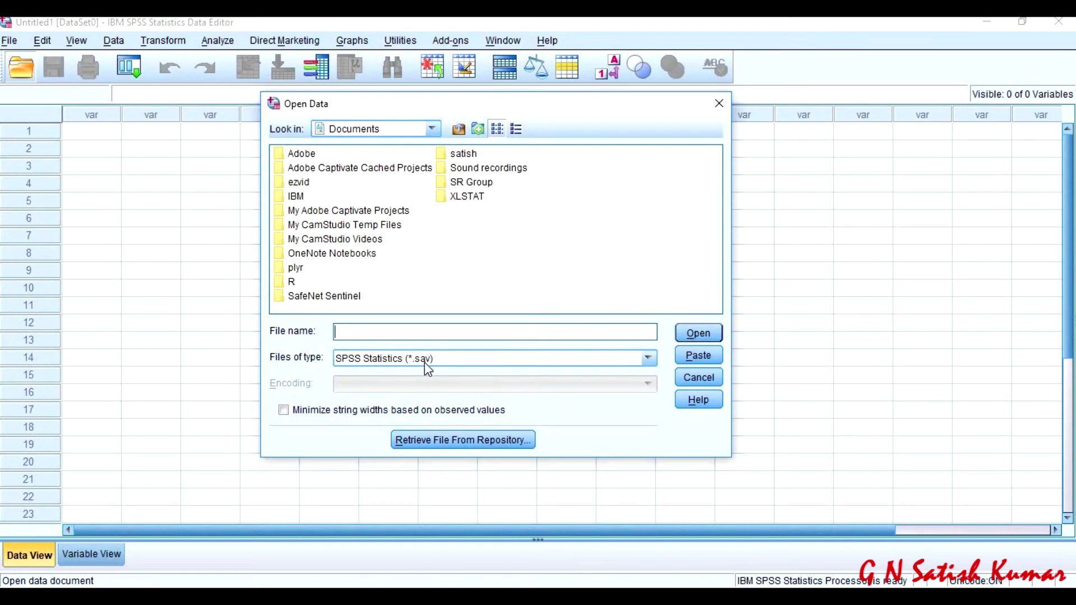
Import Shampoo survey data.xlsx from the Desktop, reading variable names from the first row
click(649, 359)
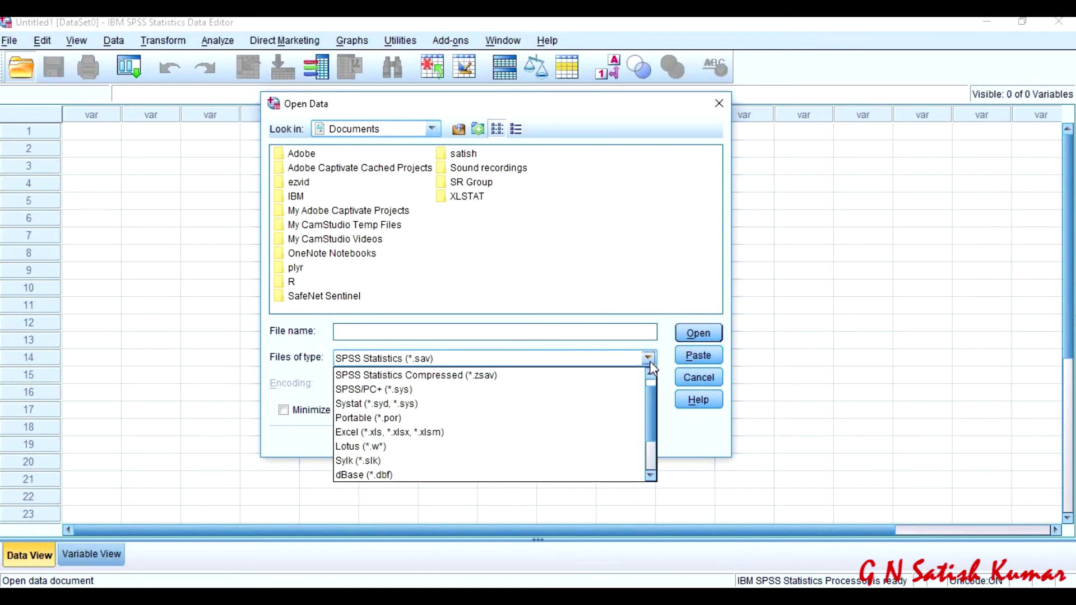
click(603, 433)
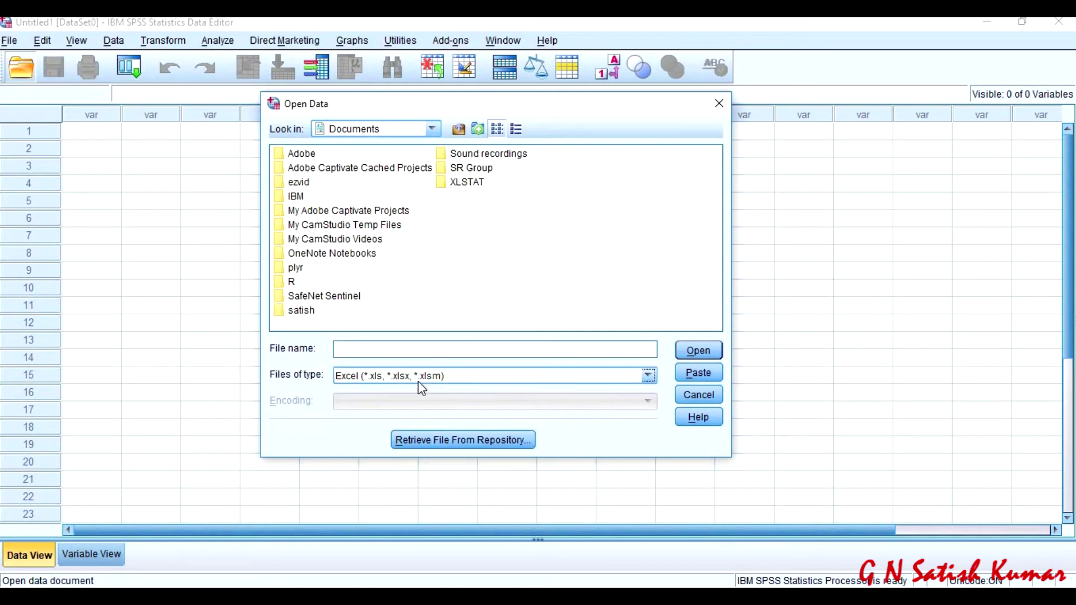
click(459, 130)
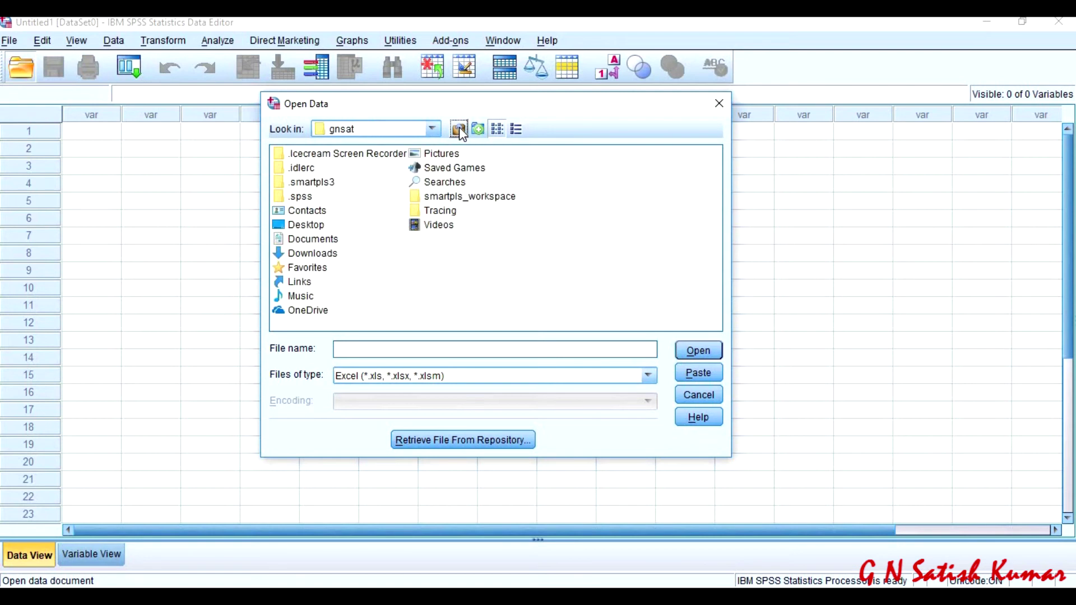
click(458, 127)
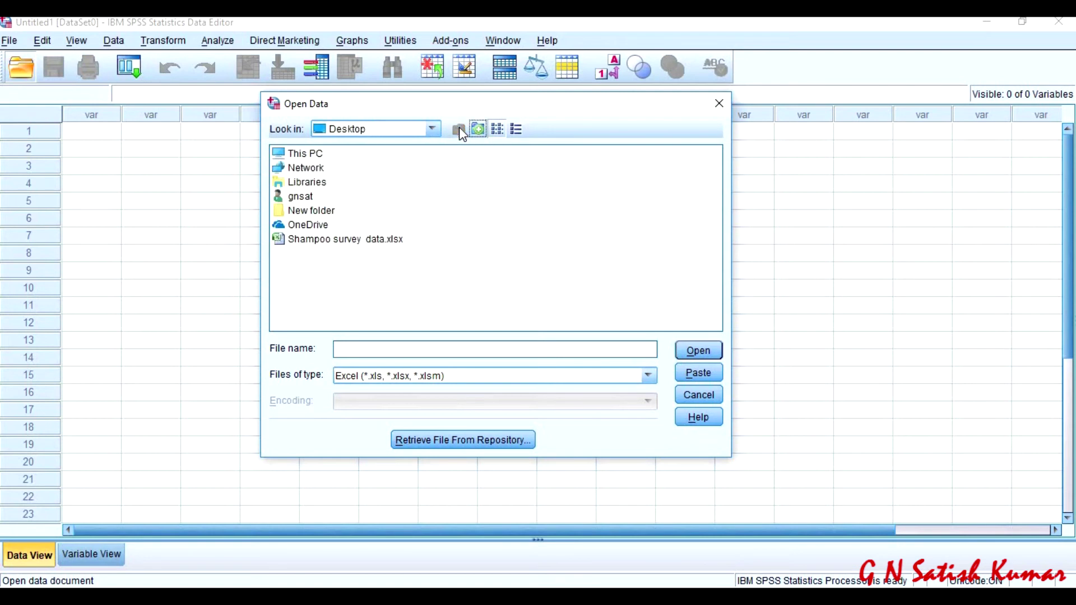
click(334, 242)
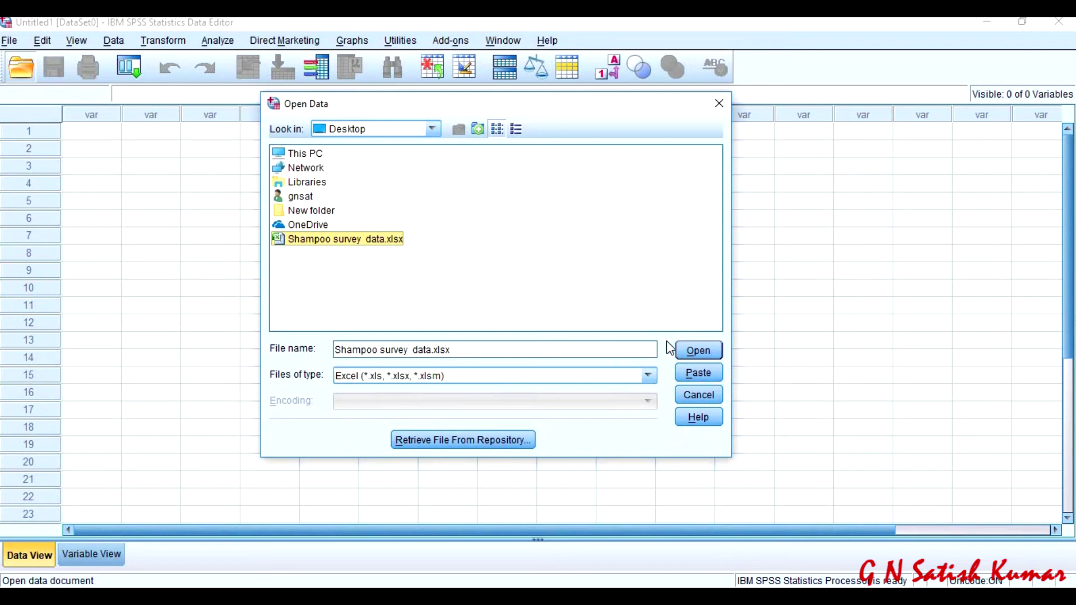
click(707, 354)
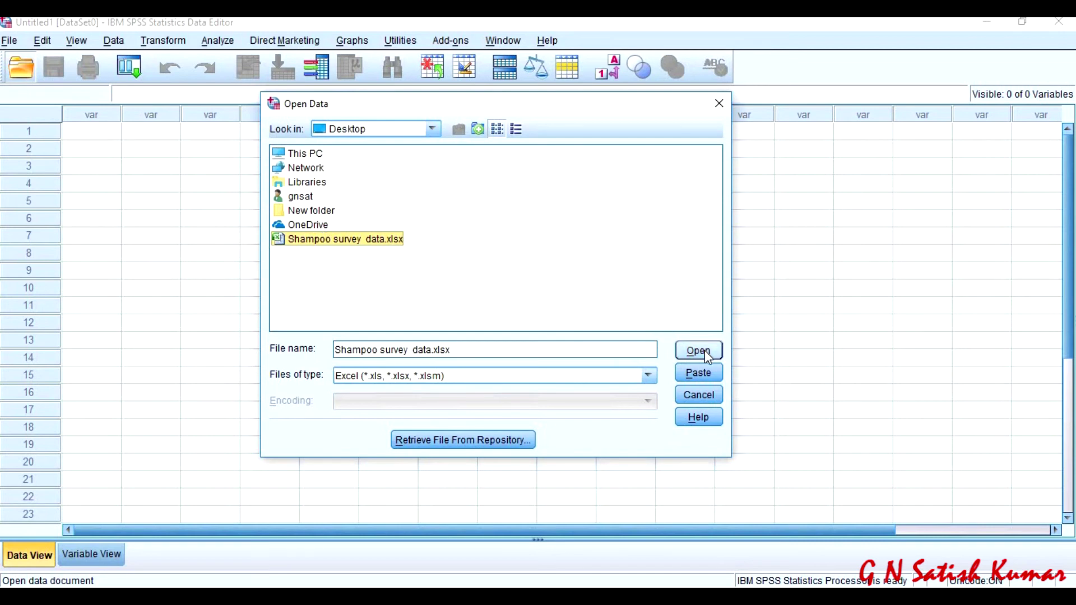
click(707, 357)
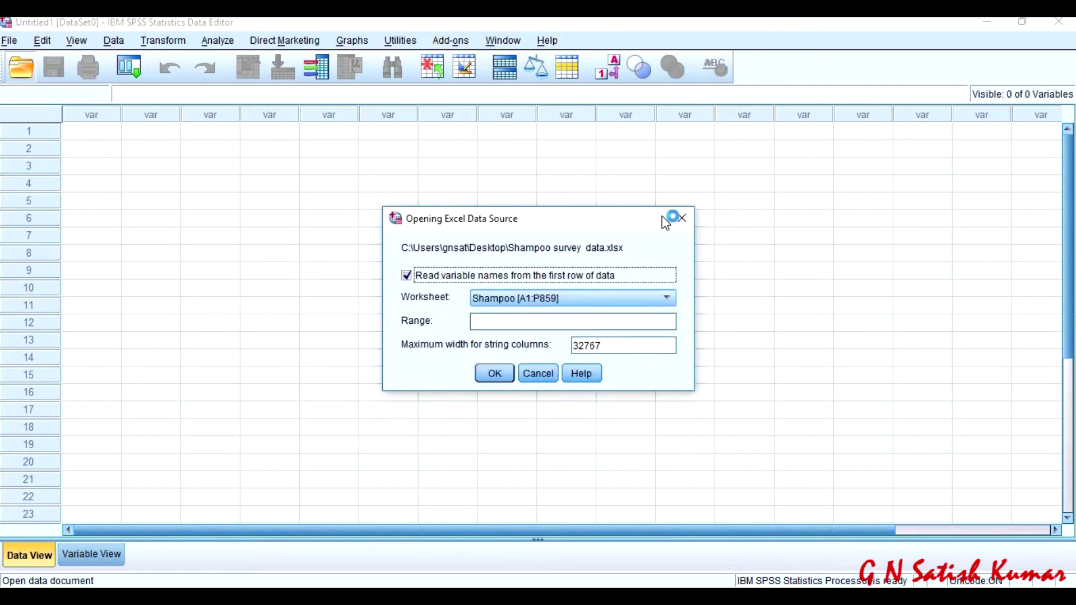
click(495, 373)
click(494, 374)
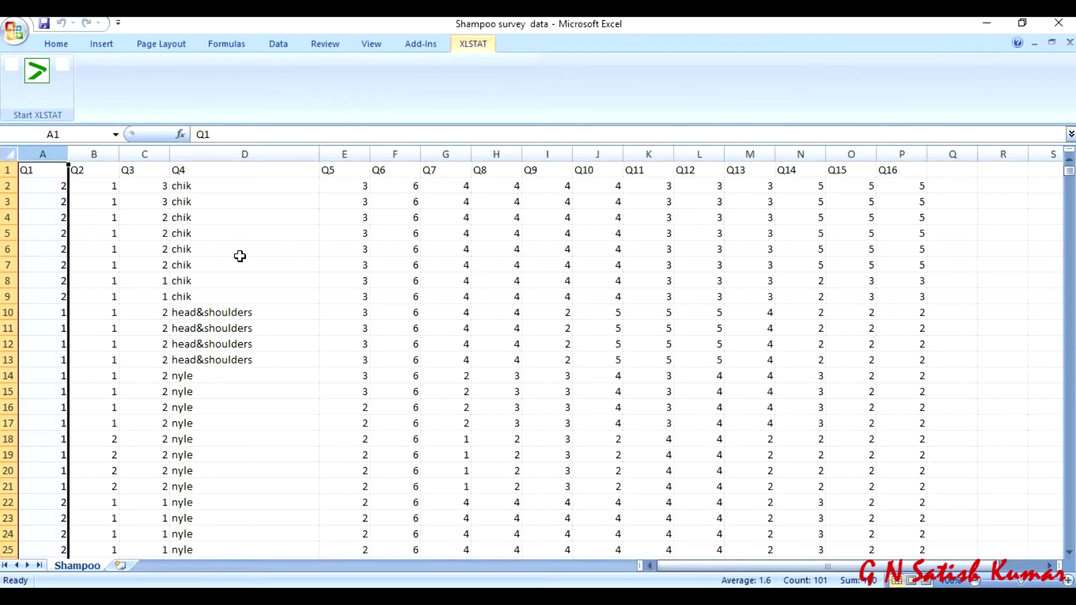
Clear the Excel column selection and return to the SPSS Data Editor with the imported data
click(34, 174)
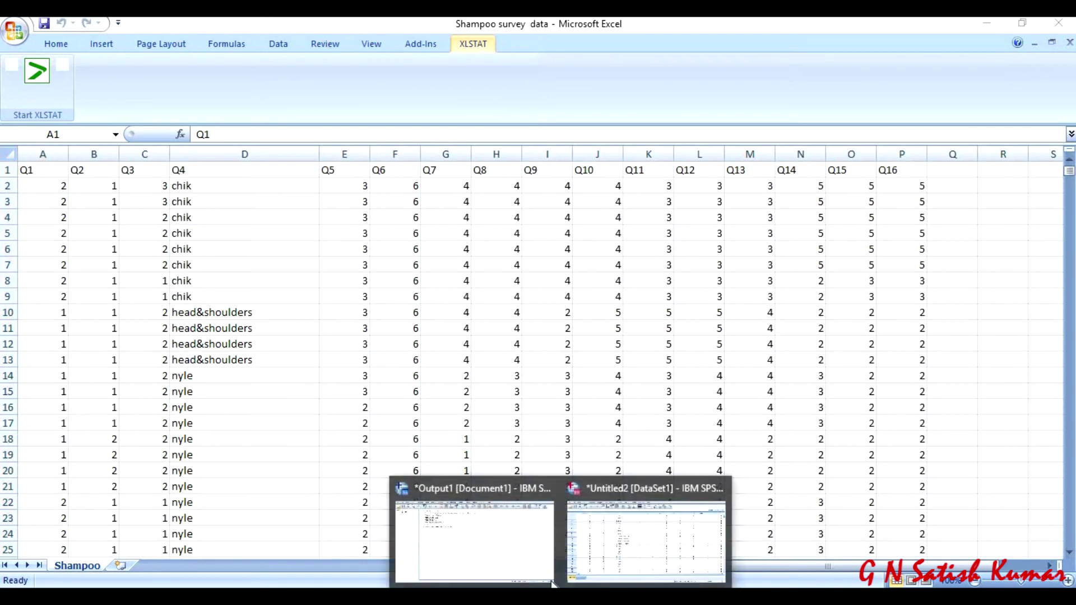
click(628, 556)
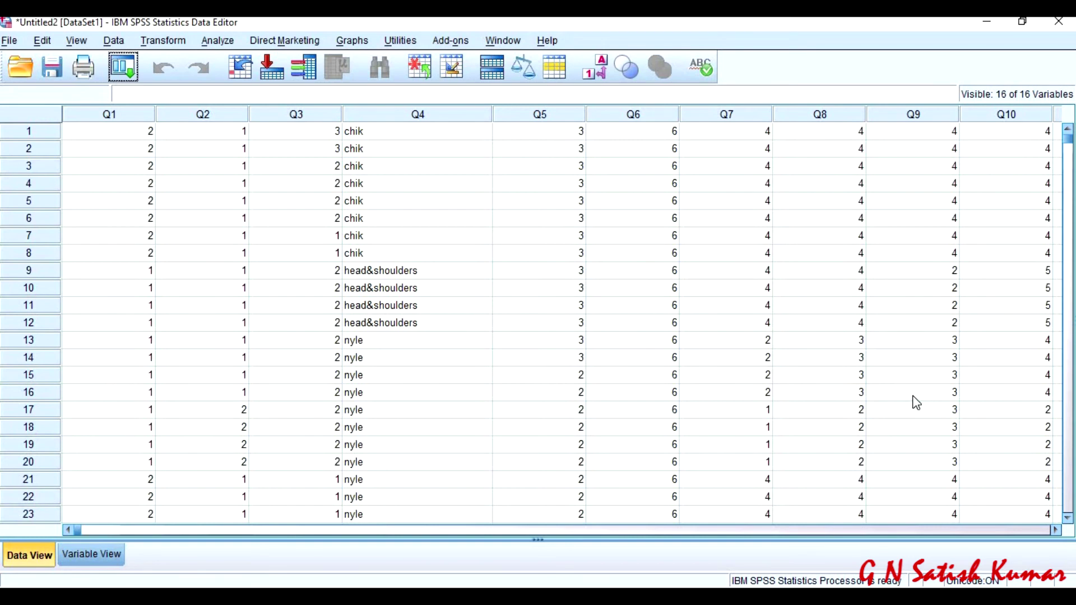
Review the Q1–Q16 variable definitions in Variable View, noting Q4 is a String
click(111, 553)
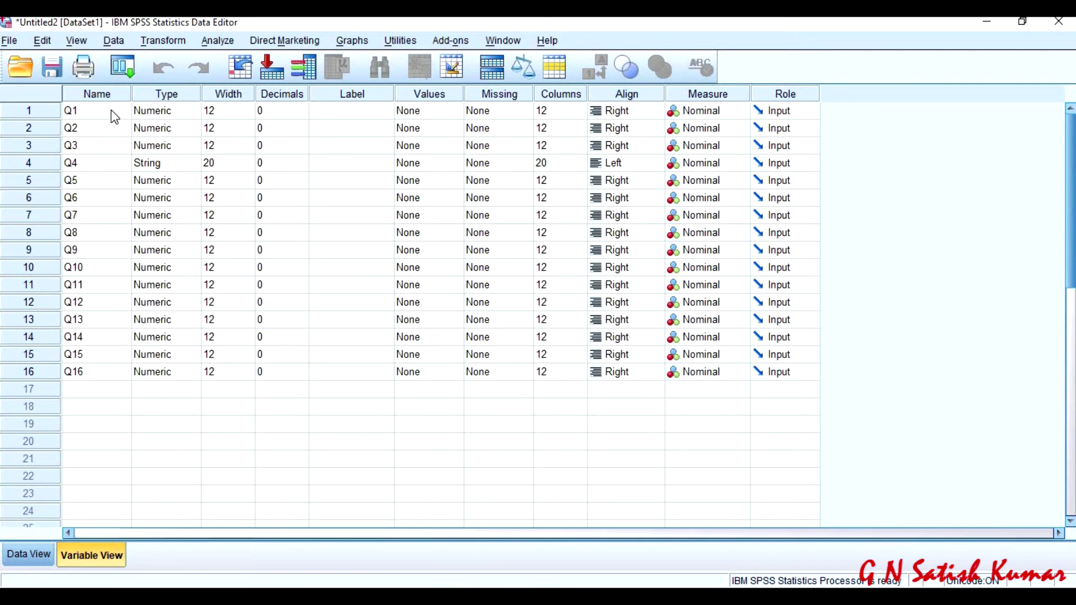
click(119, 96)
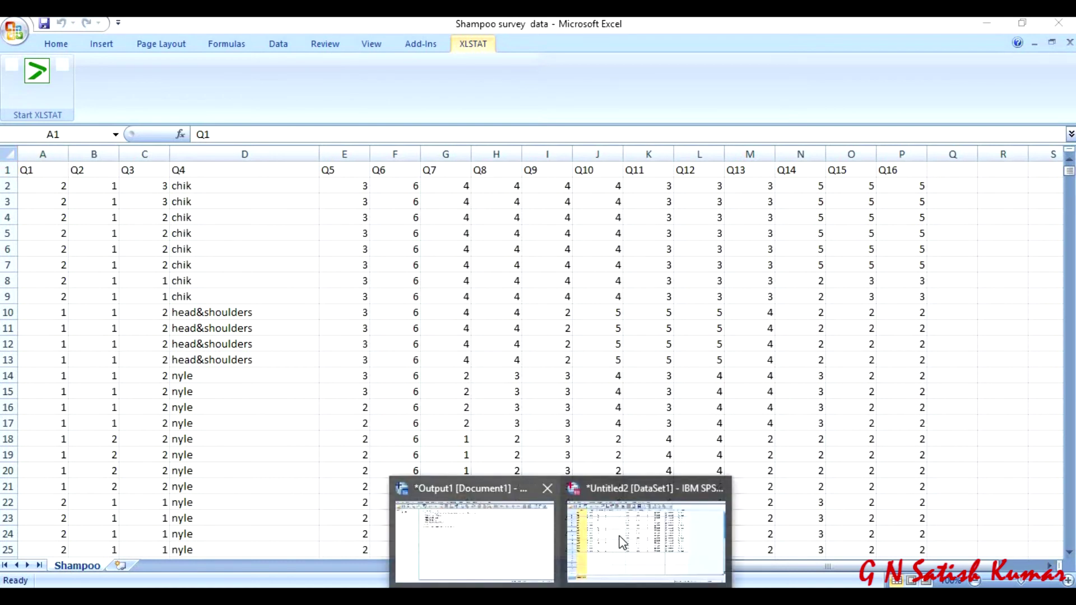
click(620, 538)
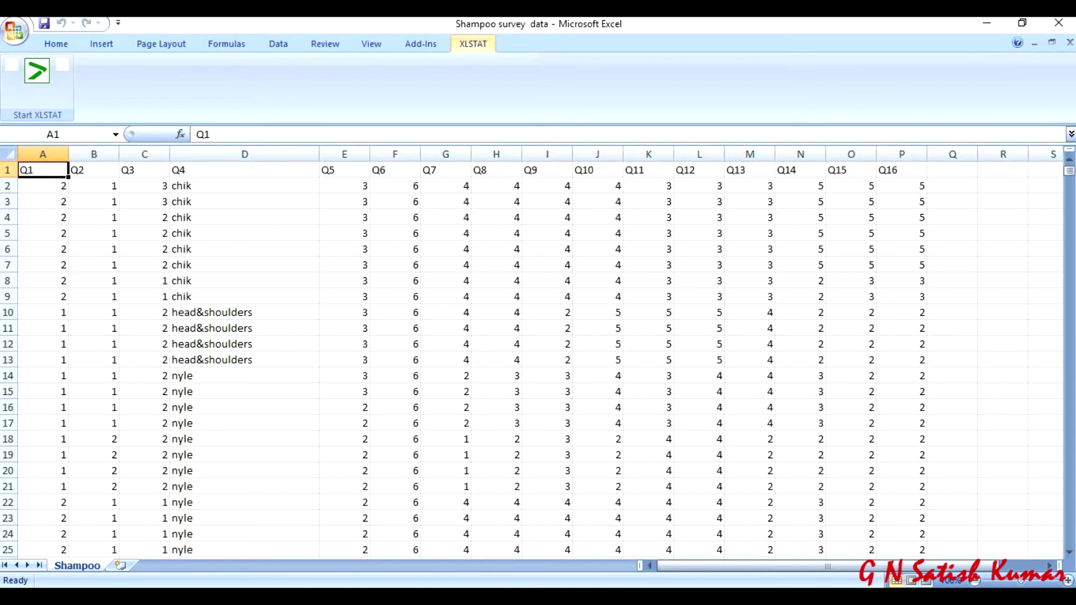
Compare SPSS variable Q4 against Excel column D of brand-name answers
click(643, 532)
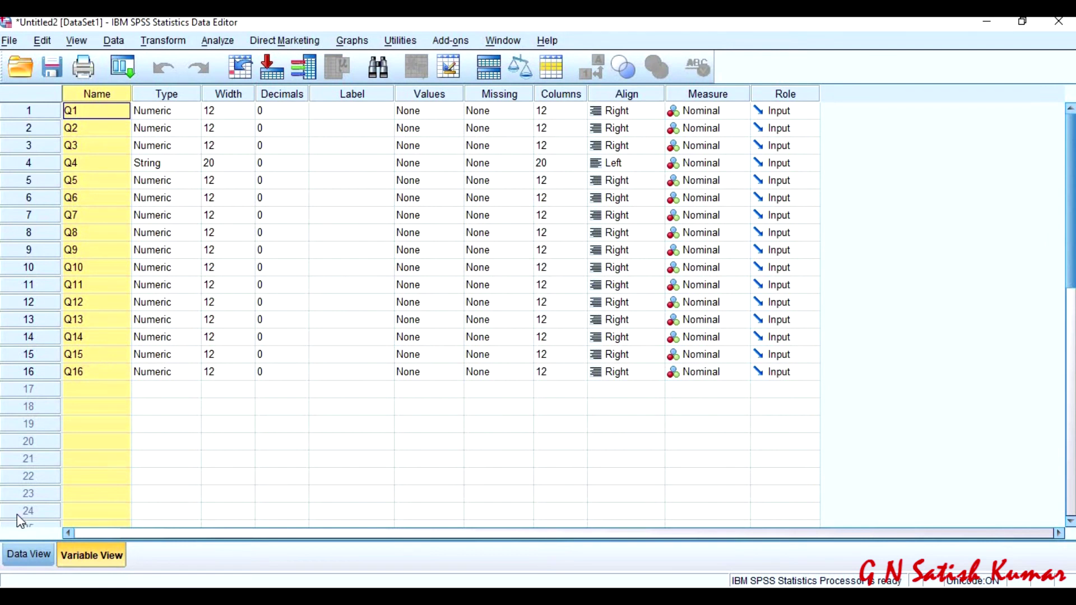
click(22, 553)
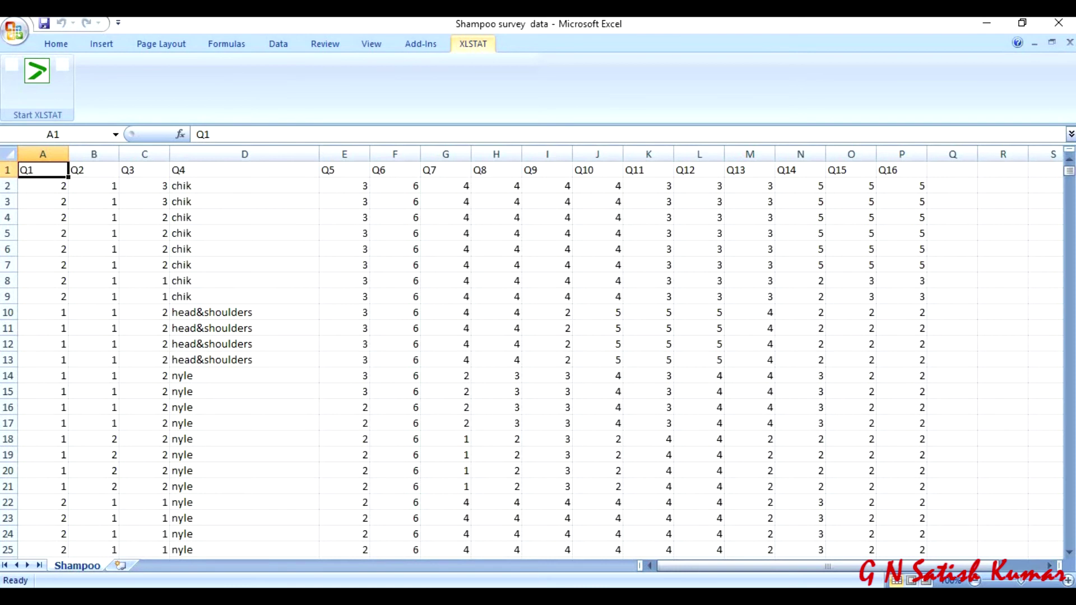
click(653, 560)
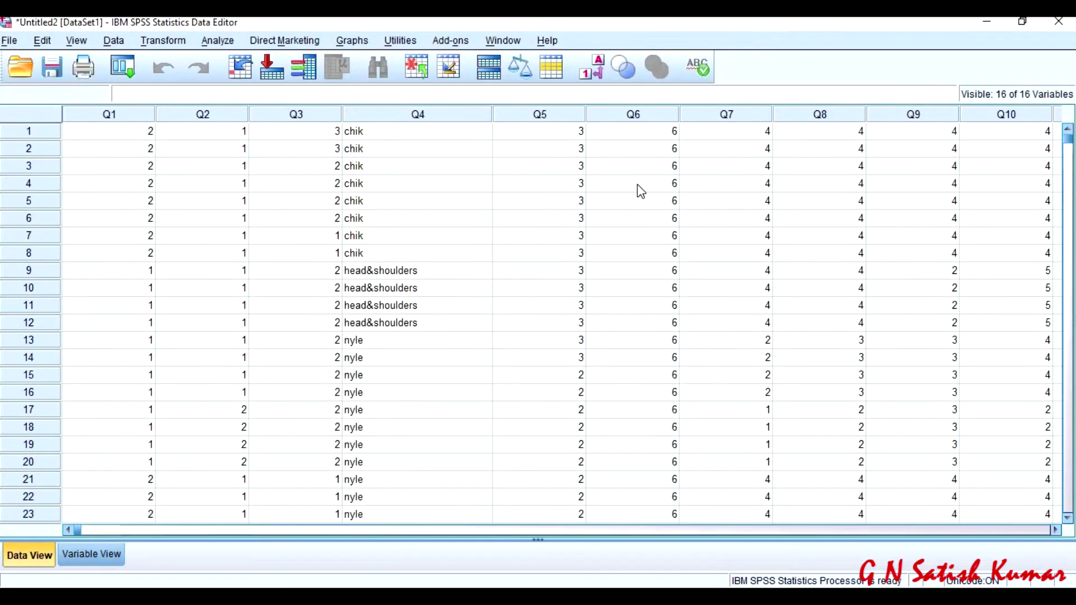
click(93, 556)
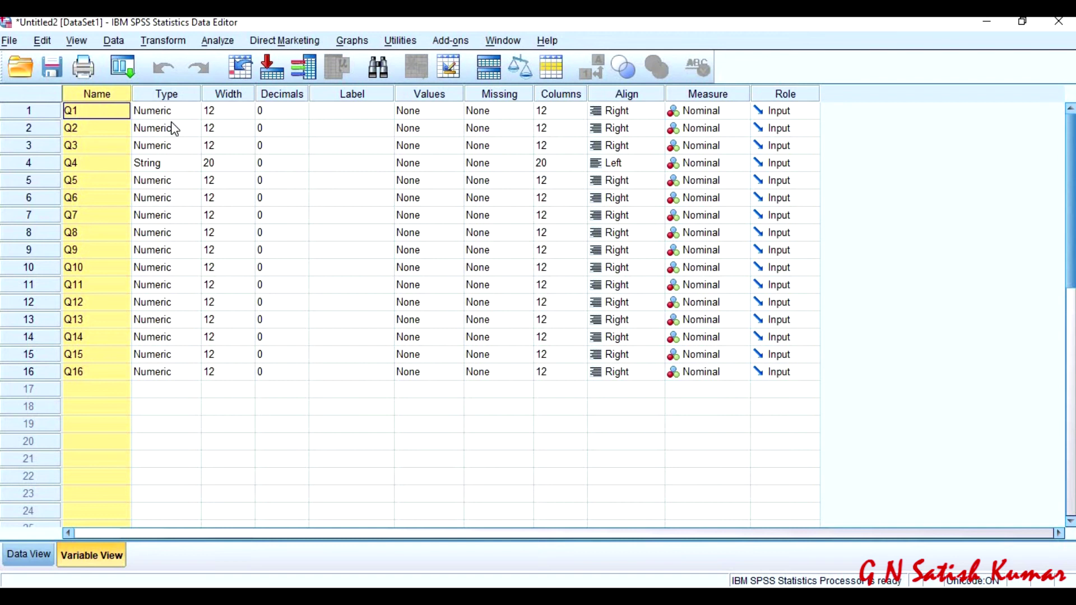
click(52, 167)
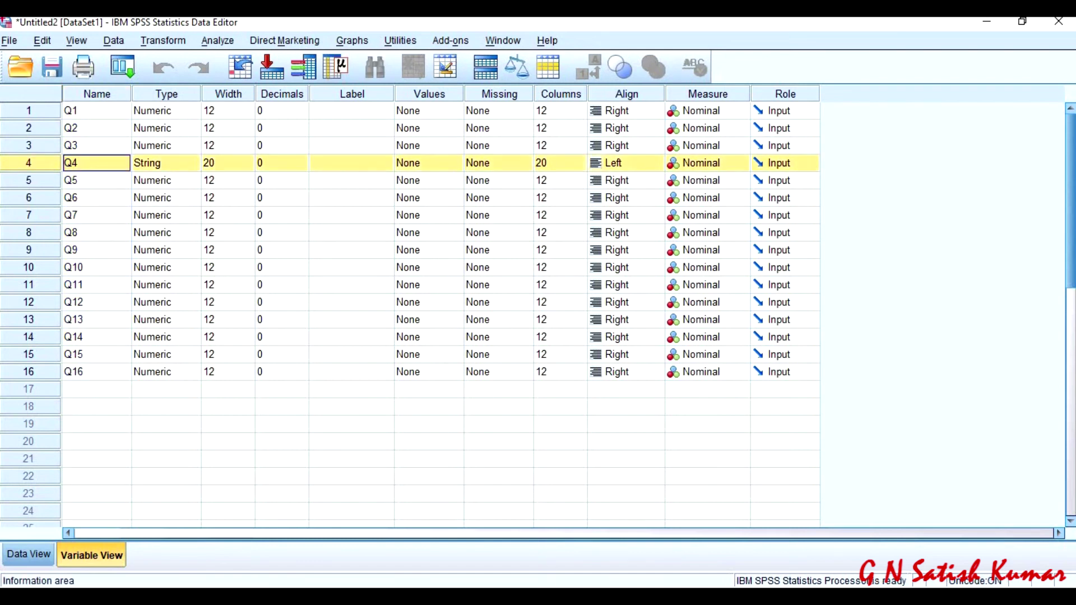
key(alt+Tab)
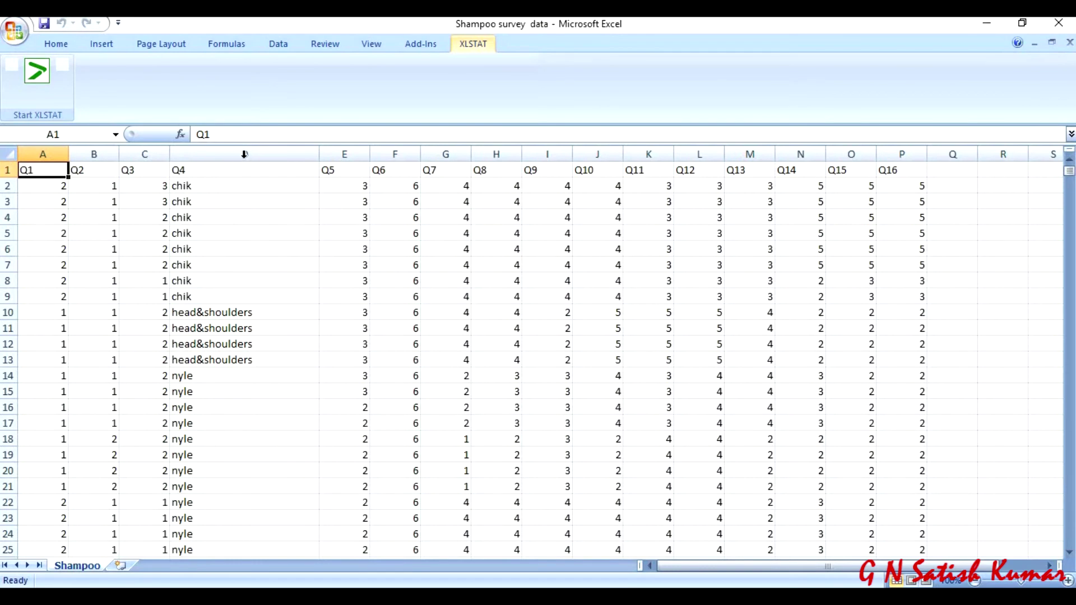
click(244, 154)
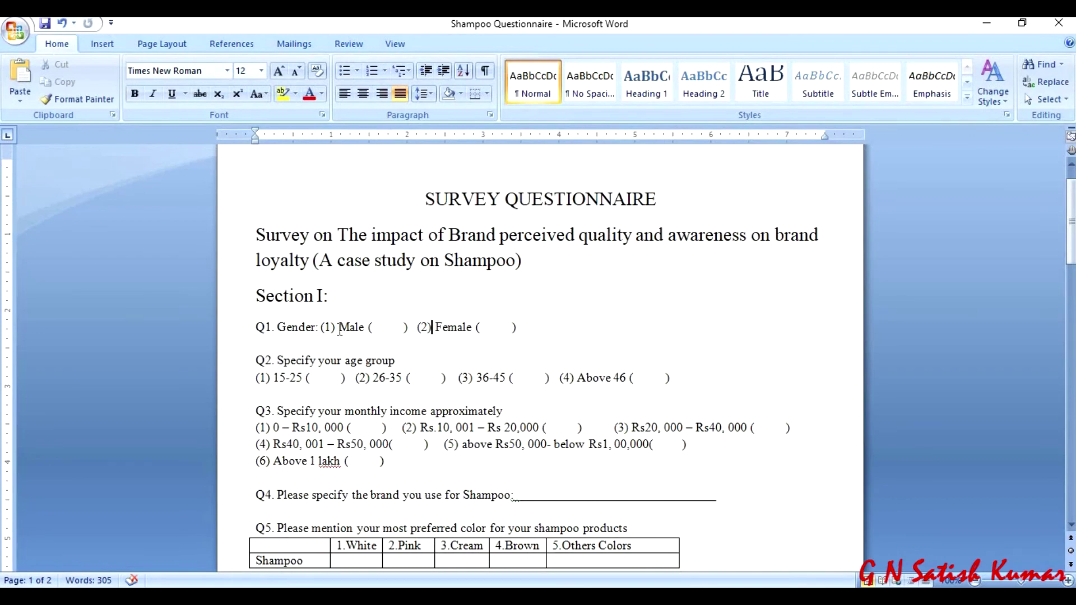
Read through the questionnaire's Section I questions in Word, then return to SPSS Variable View
click(340, 329)
scroll(572, 391, down, 1)
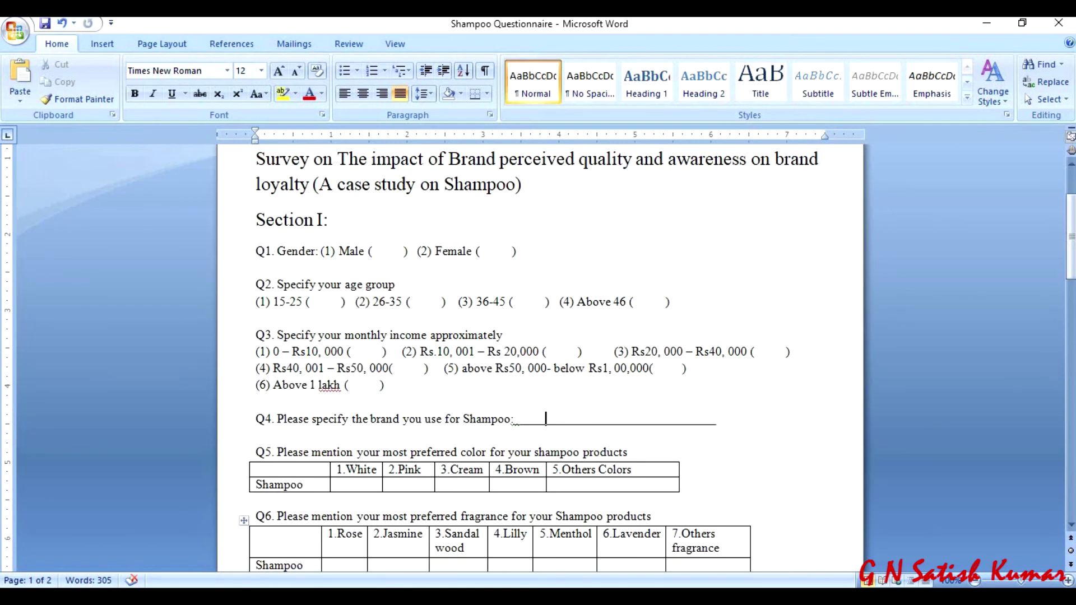
click(560, 596)
click(630, 556)
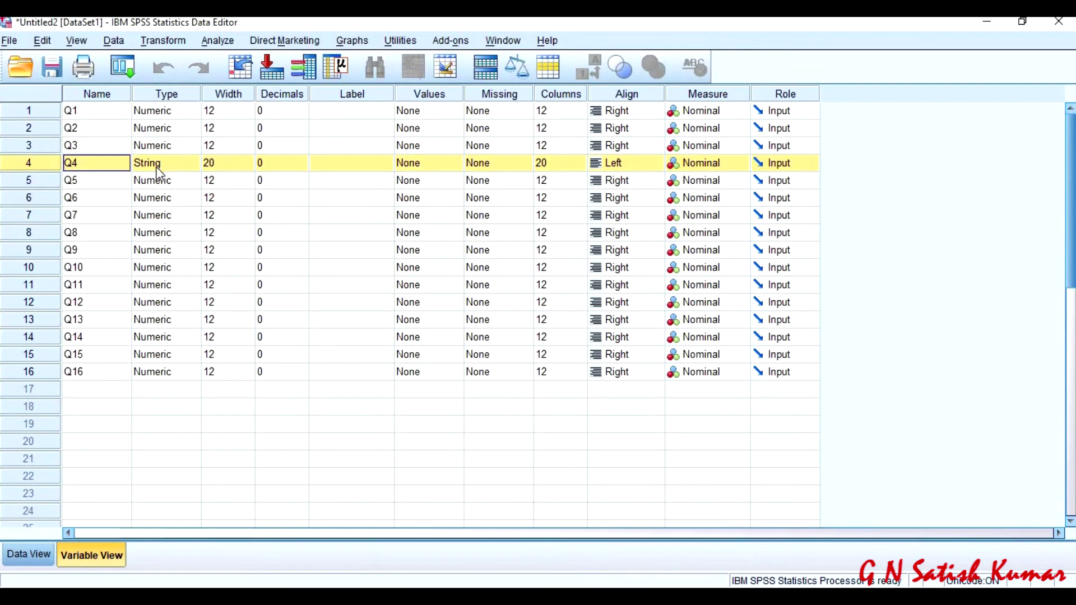
Label Q1 'Gender' and paste the questionnaire labels into the Label cells for Q1–Q16
click(353, 97)
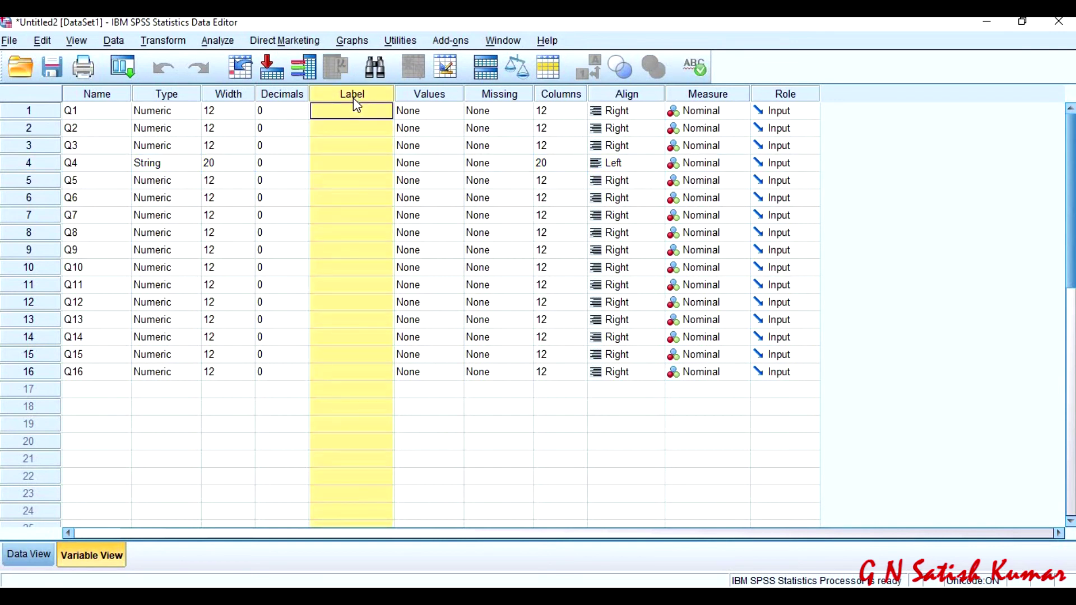
click(354, 111)
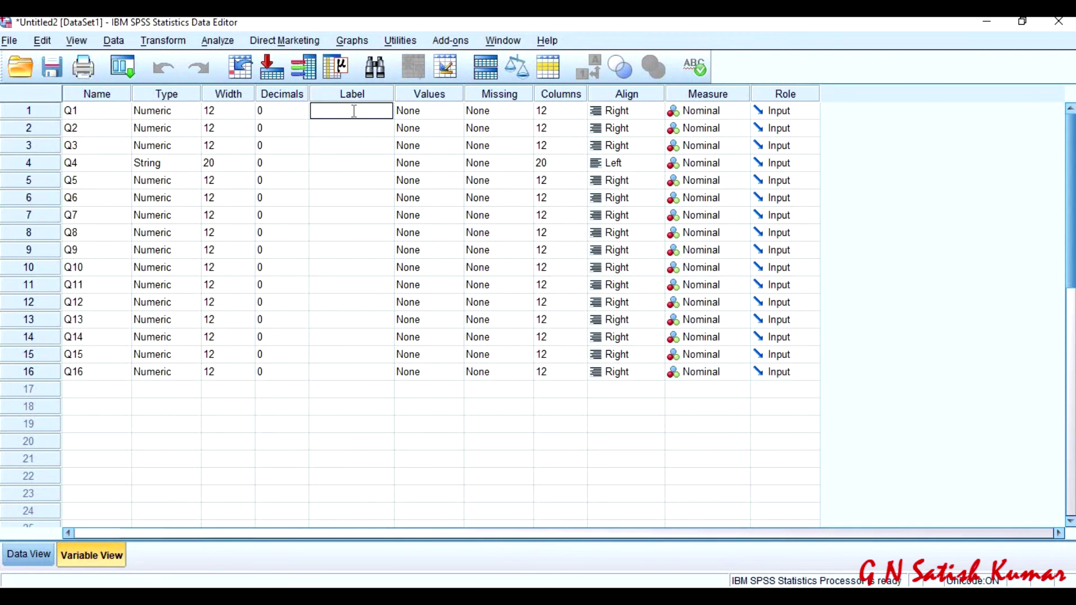
text(G)
text(ender)
click(381, 97)
key(ctrl+v)
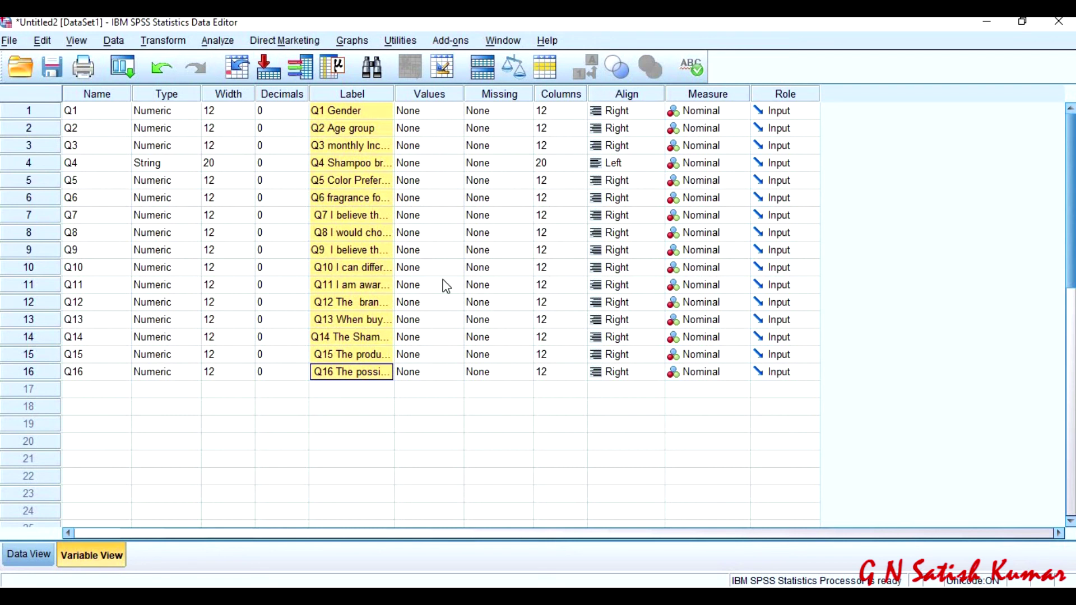
double_click(458, 110)
Give Q1 the value labels 1 = Male and 2 = Female
text(1)
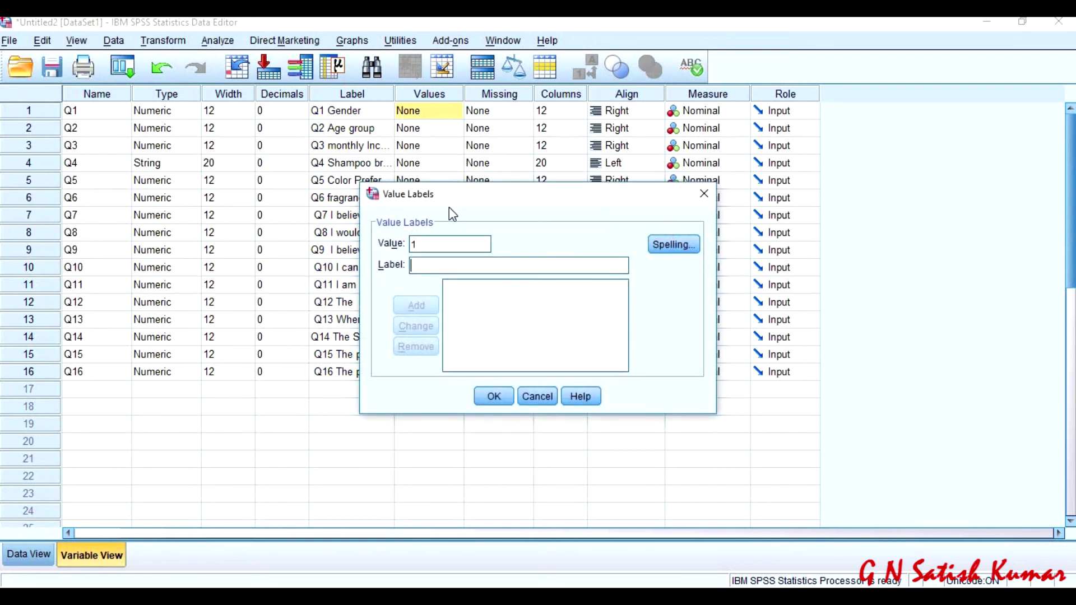
text(Malw)
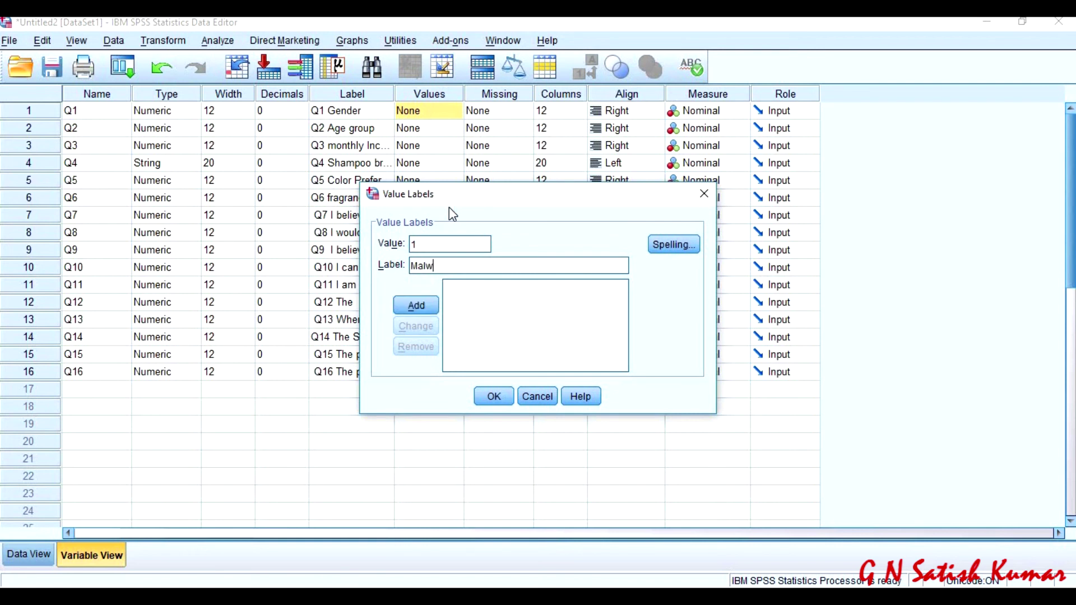
key(BackSpace)
text(e)
click(425, 304)
text(2)
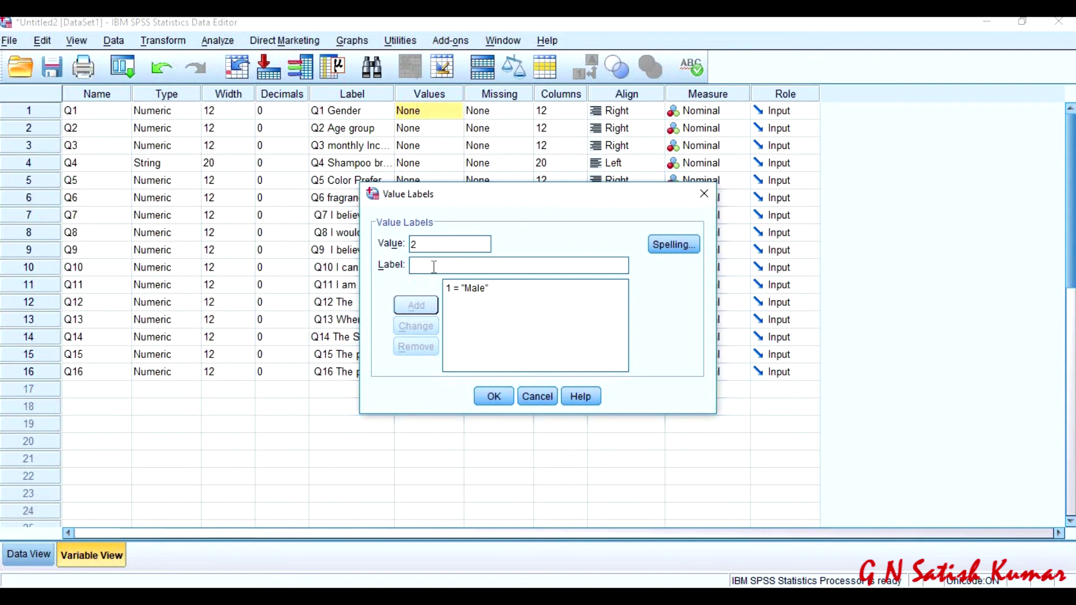
text(F)
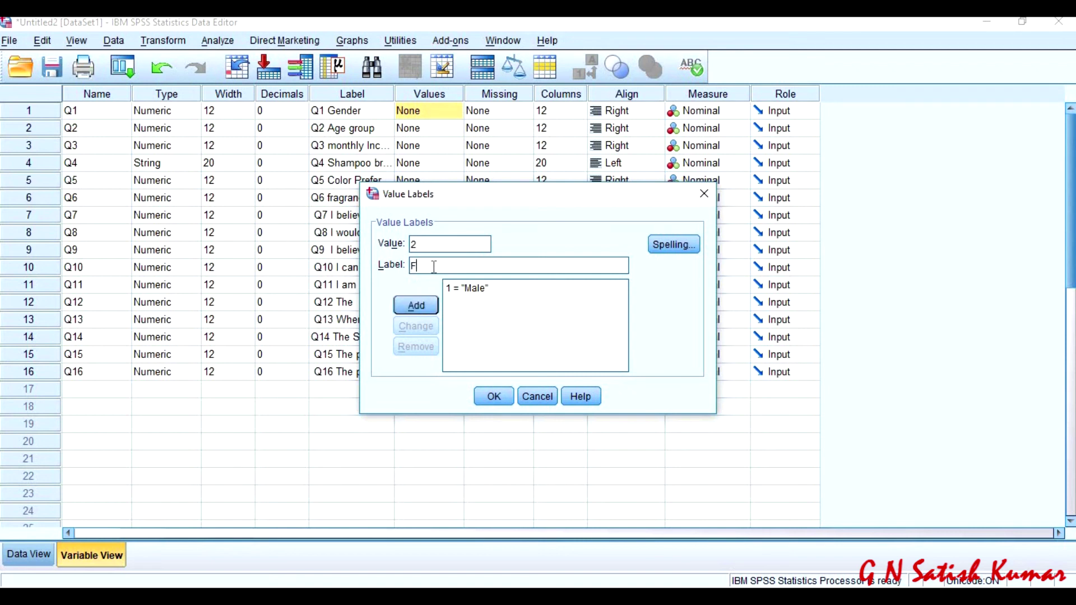
text(emale)
click(420, 305)
click(491, 396)
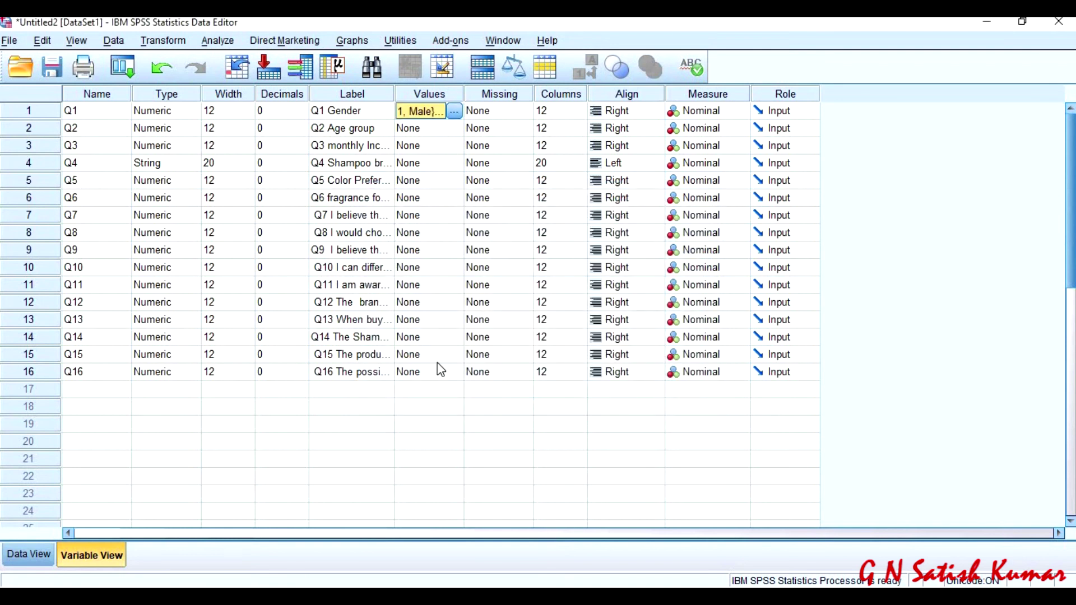
Paste value labels into the Values cells of all remaining questions except Q4
key(alt+Tab)
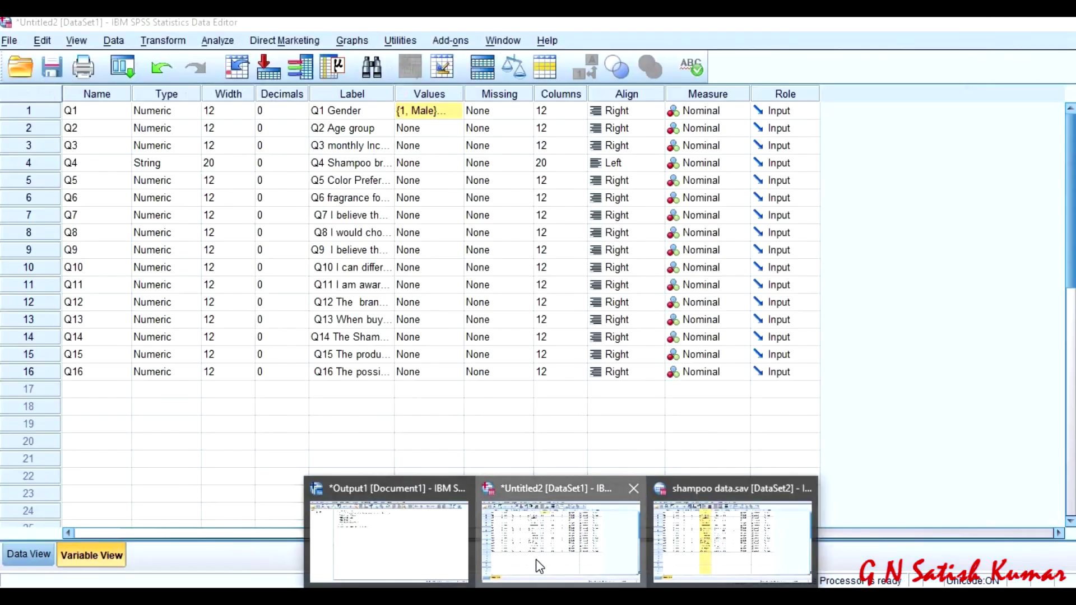
click(535, 557)
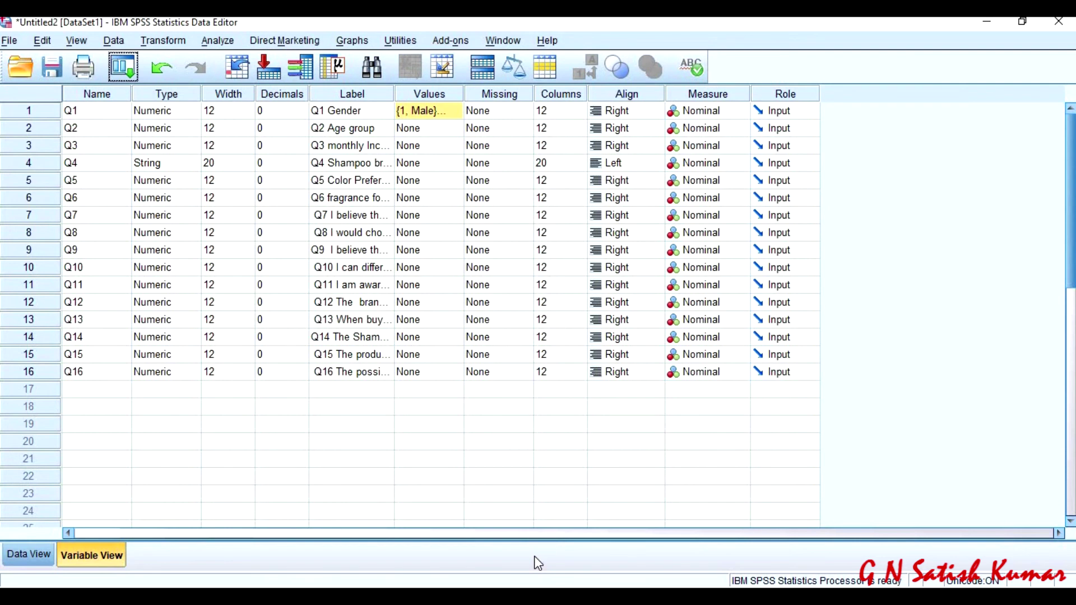
click(450, 93)
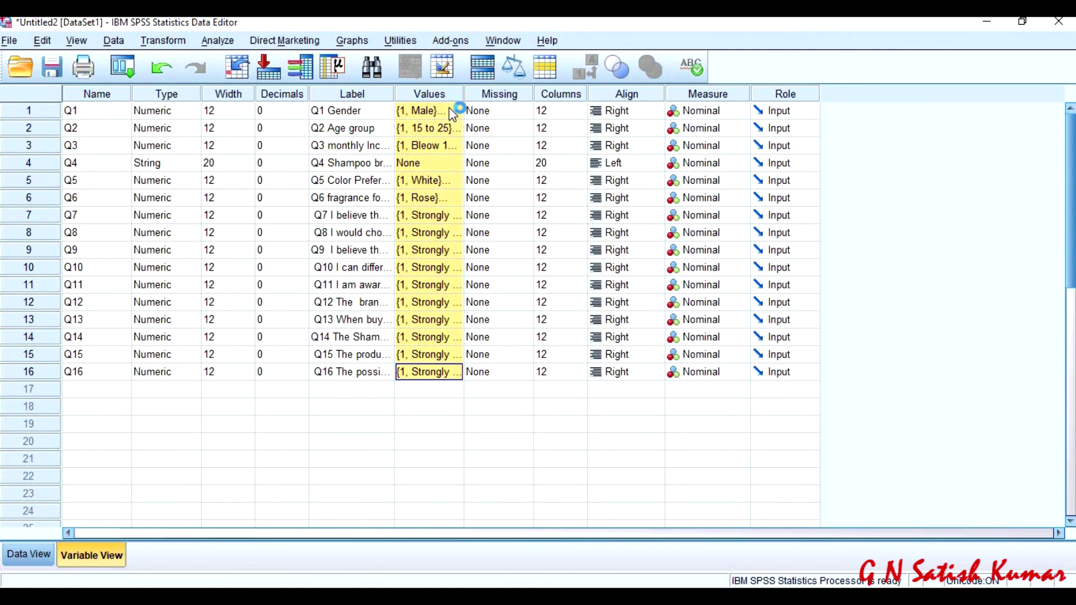
Set the Measure level of Q7 and Q8 to Ordinal in the Measure column
click(686, 96)
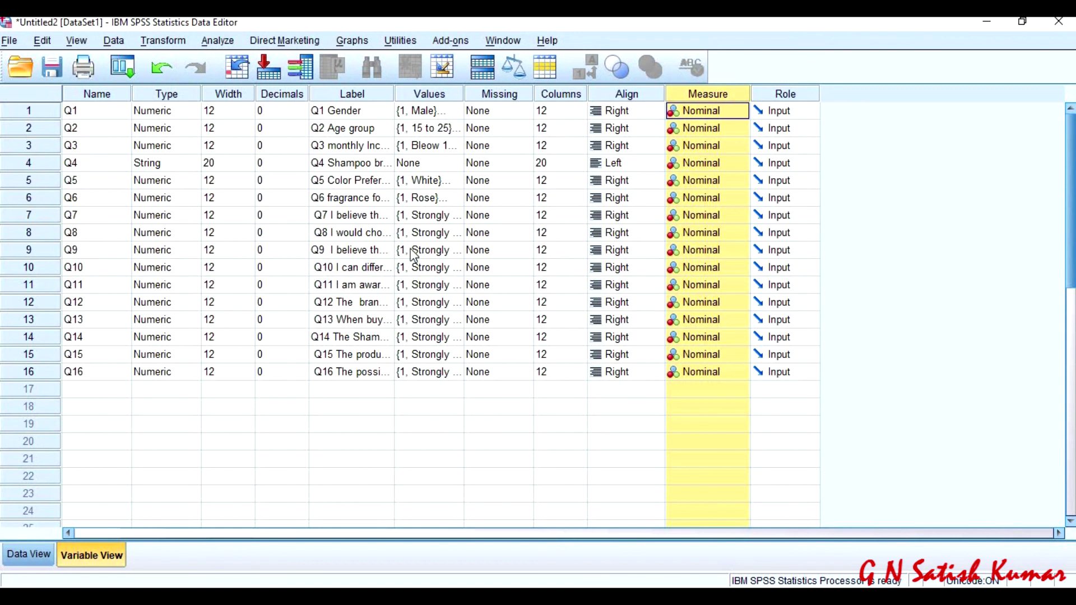
click(744, 217)
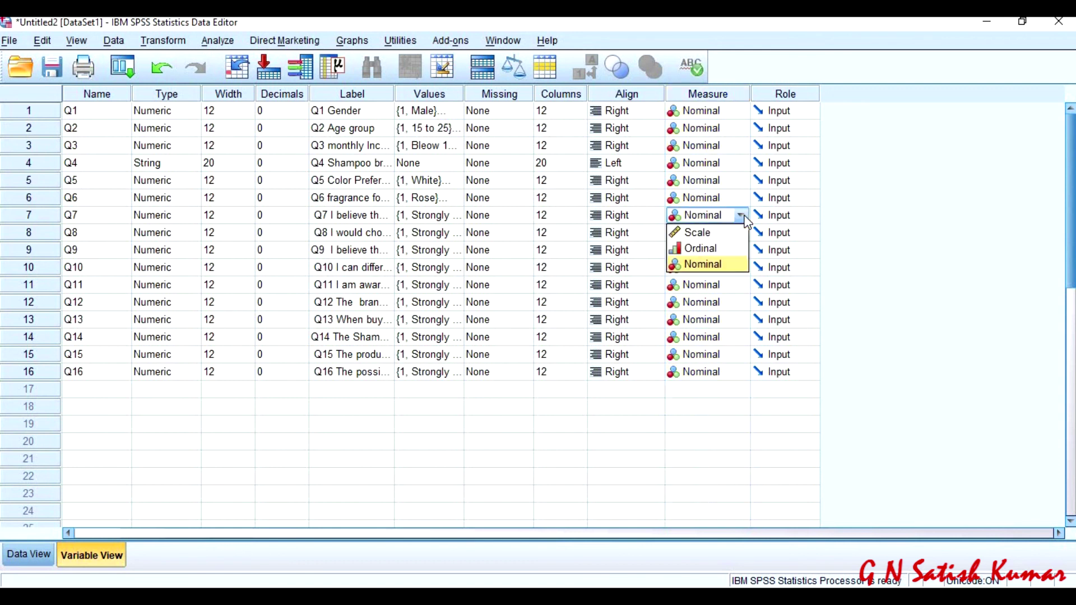
click(725, 247)
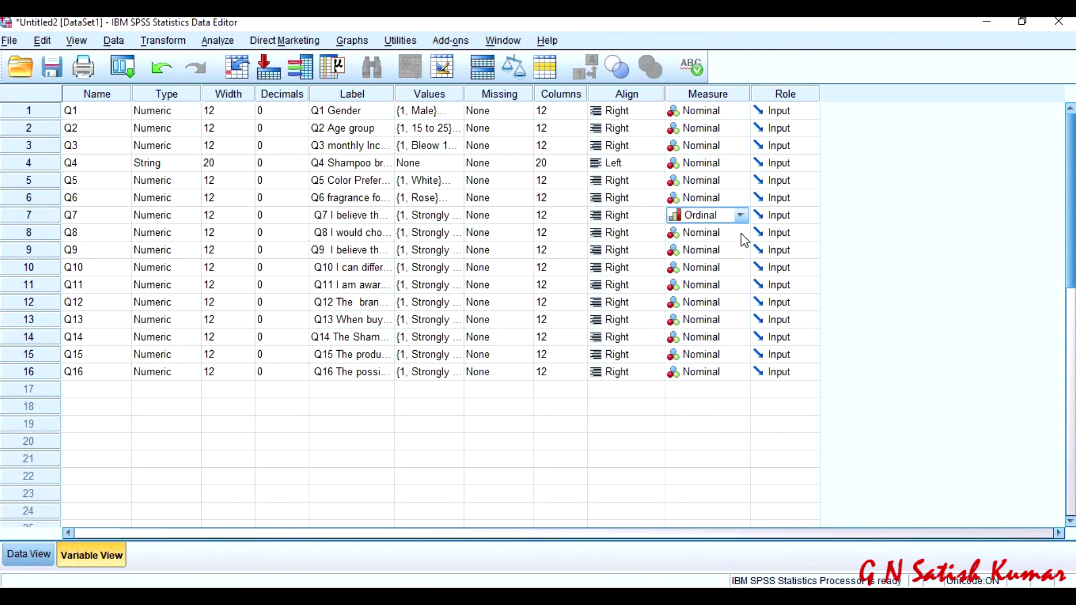
click(741, 233)
click(728, 268)
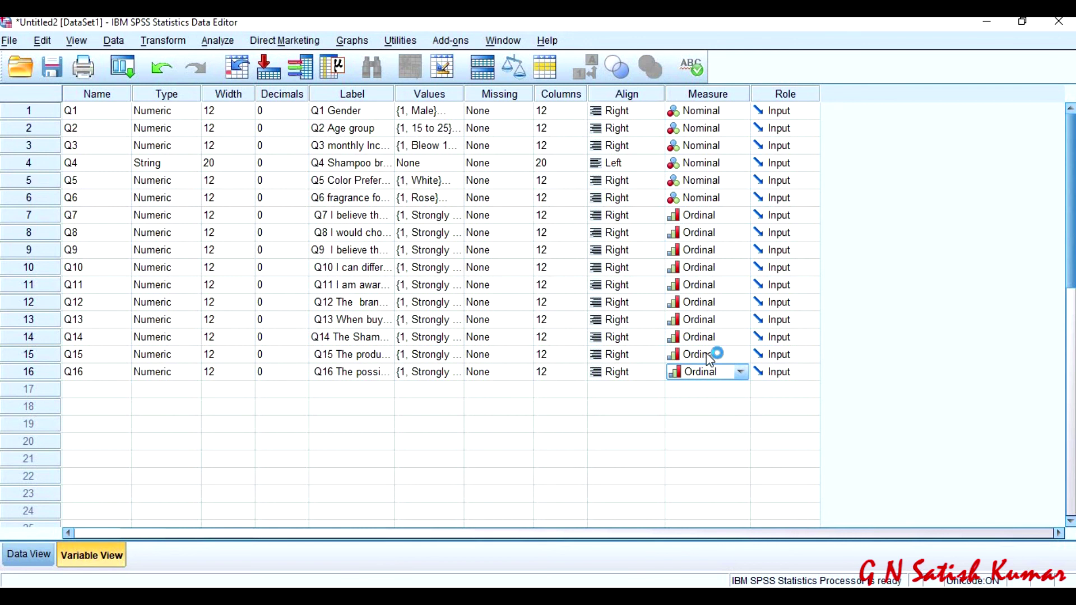
click(42, 552)
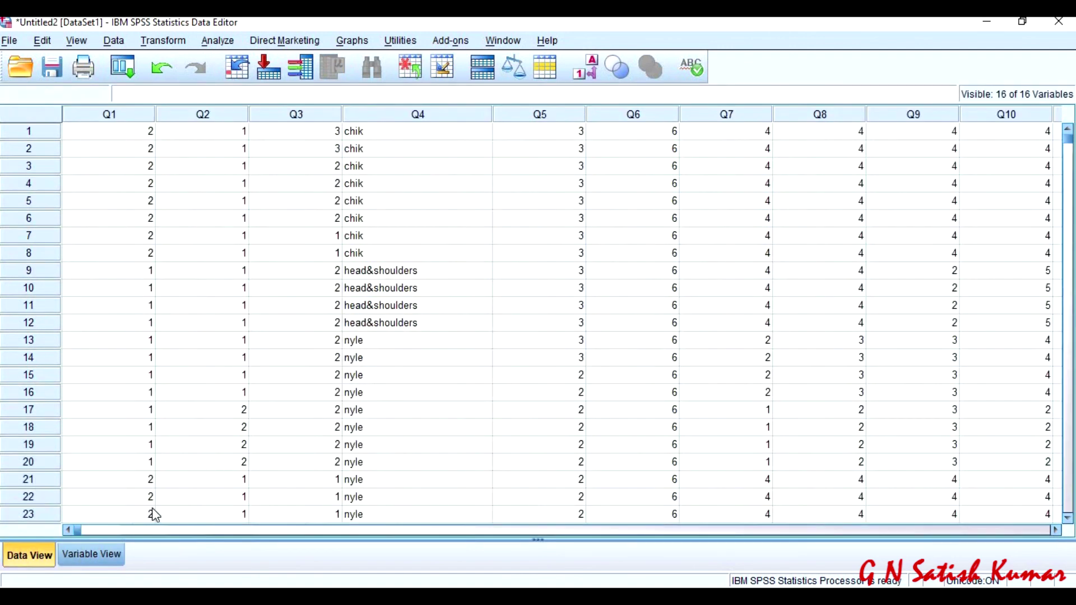
click(106, 558)
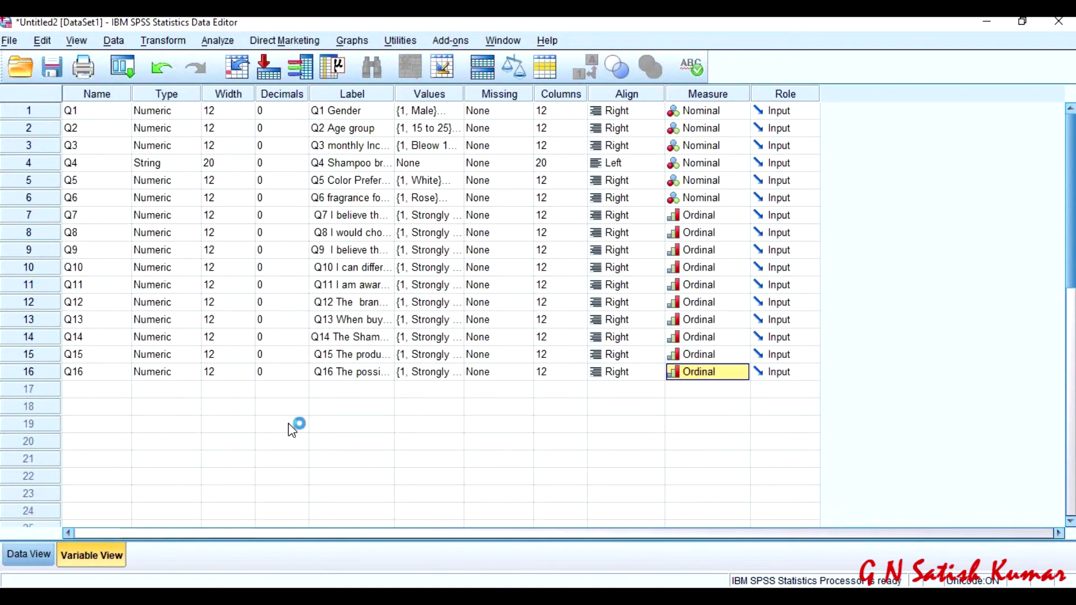
click(54, 70)
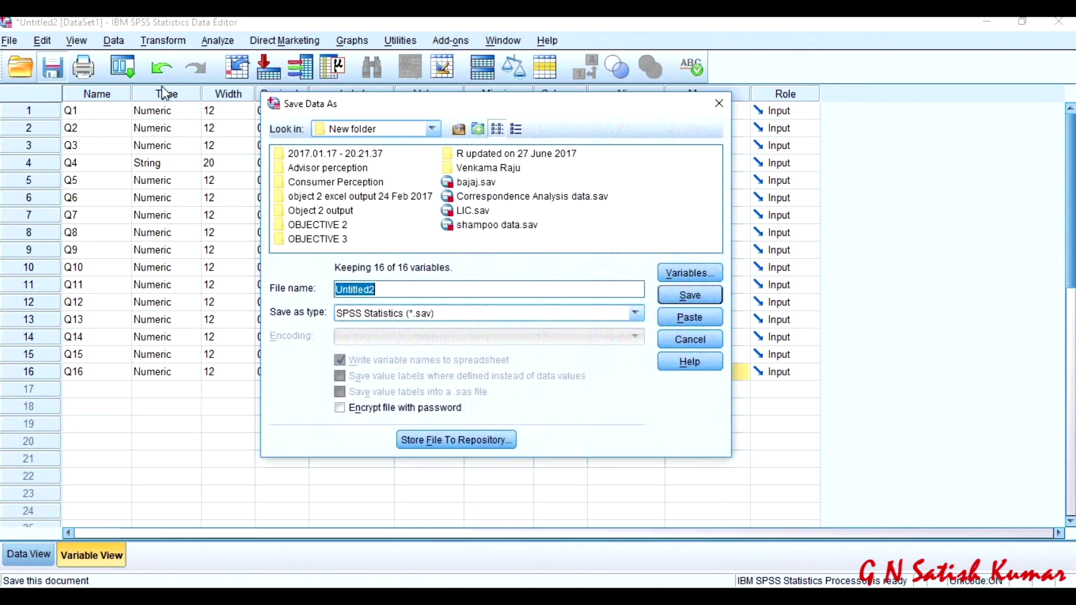
Save the dataset on the Desktop as 'Shampoo data.sav'
click(458, 130)
click(458, 130)
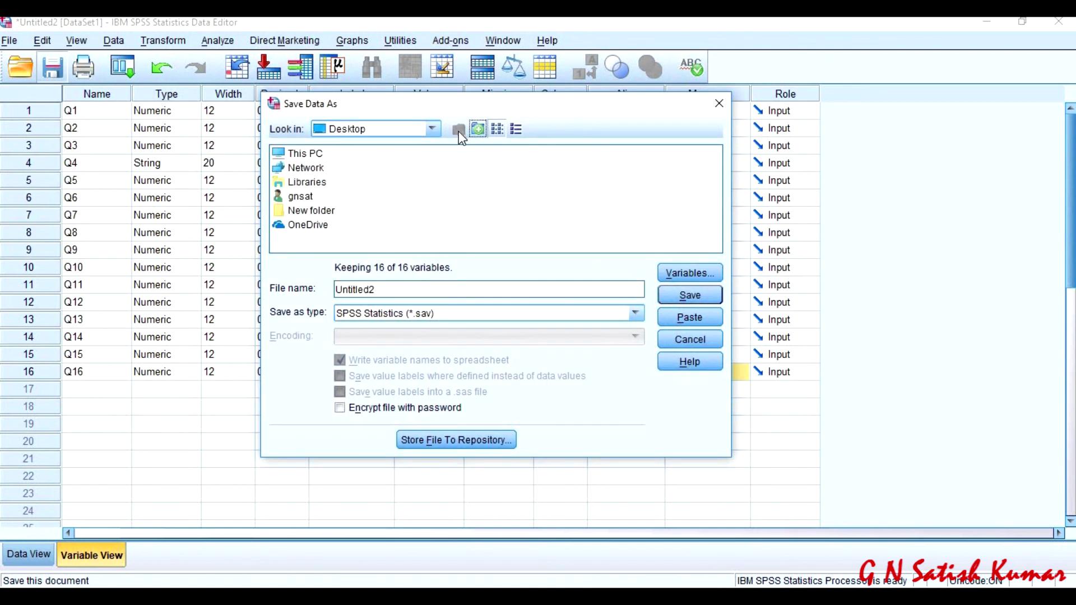
click(433, 282)
key(BackSpace)
key(BackSpace)
key(BackSpace)
key(BackSpace)
key(BackSpace)
key(BackSpace)
key(BackSpace)
key(BackSpace)
key(BackSpace)
text(S)
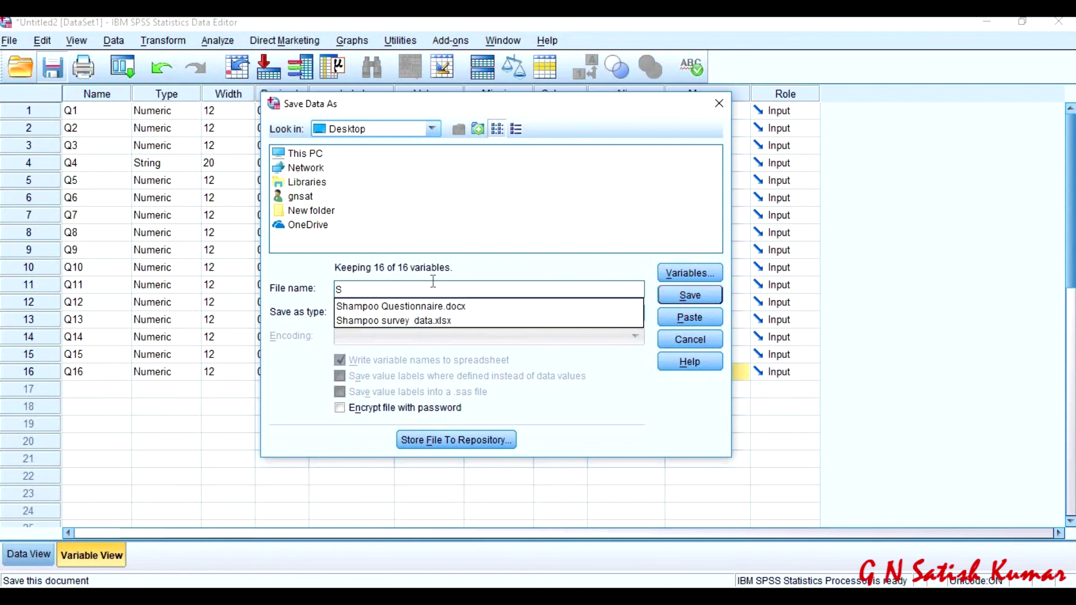
text(hampoo )
text(data)
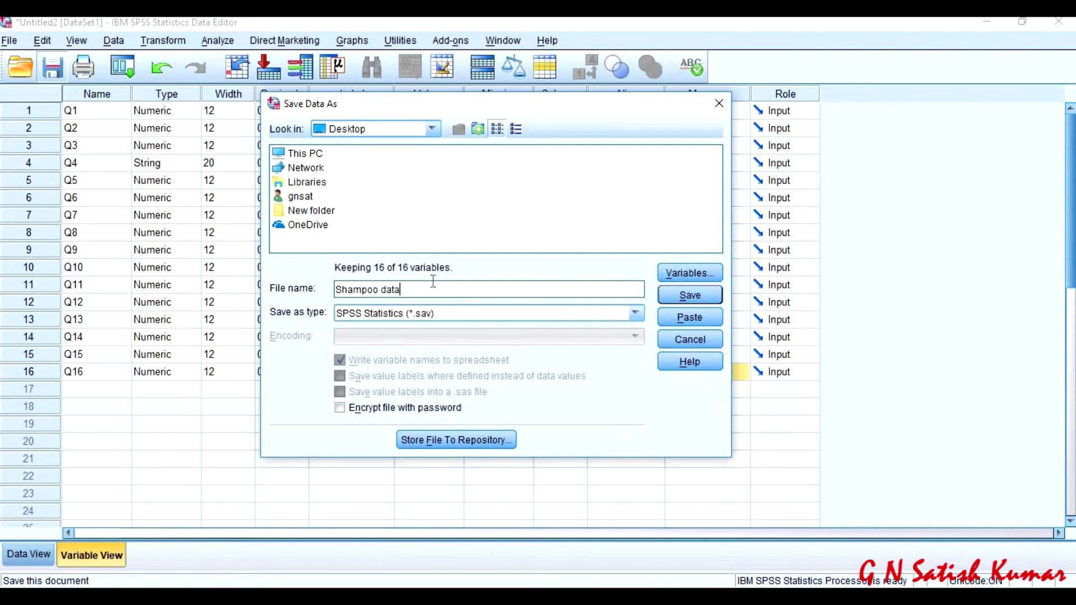
click(429, 195)
click(672, 292)
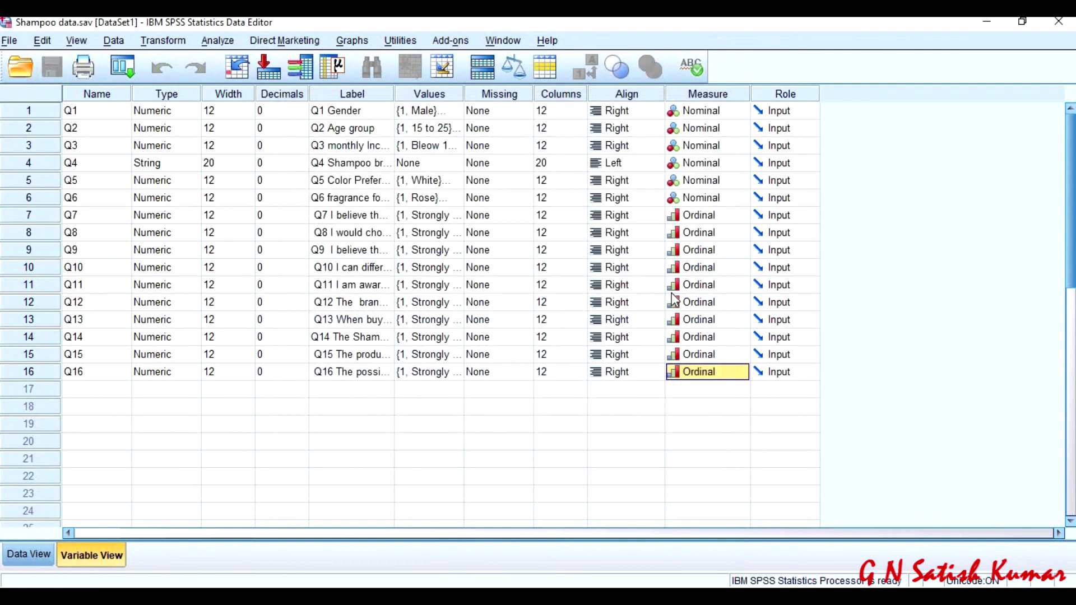